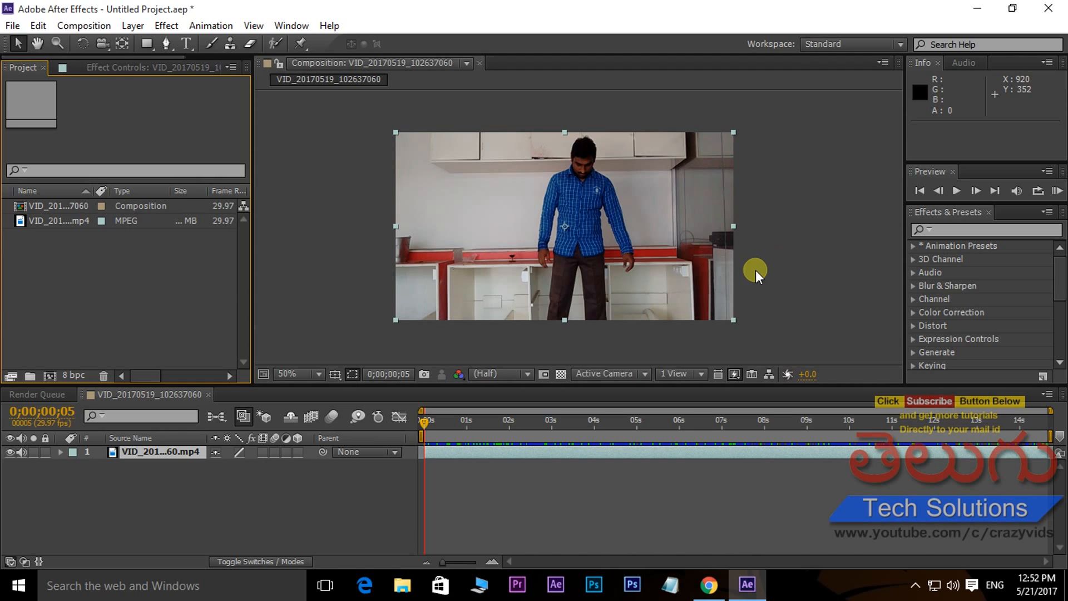
Step: Switch to Chrome, open the Telugu Tech Solutions channel from the video page and look through its uploaded videos
{"action": "left_click", "coordinate": [708, 584]}
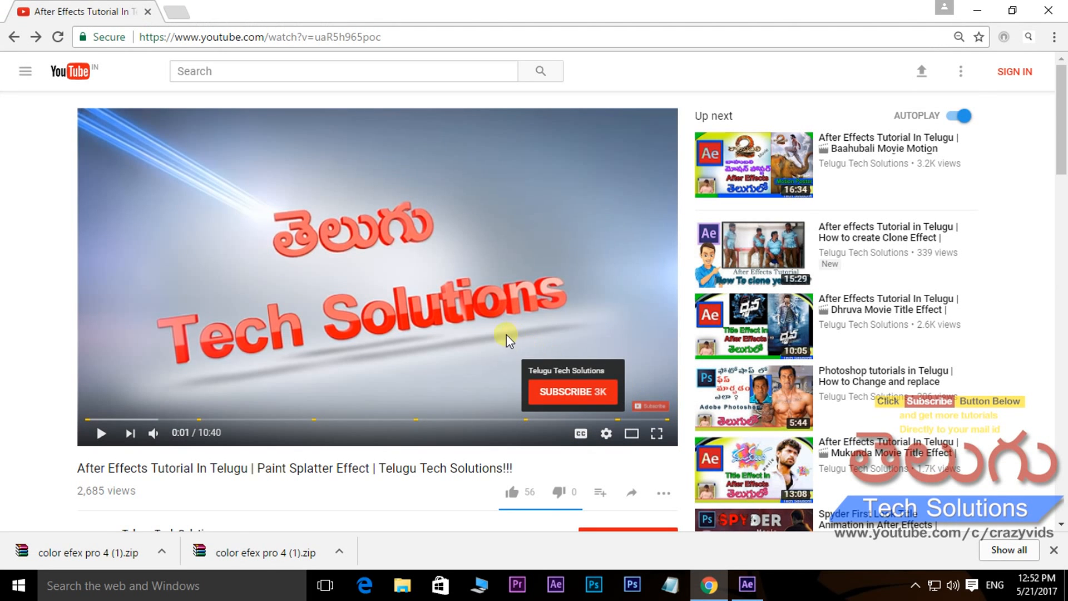
{"action": "scroll", "coordinate": [513, 332], "scroll_direction": "down", "scroll_amount": 3}
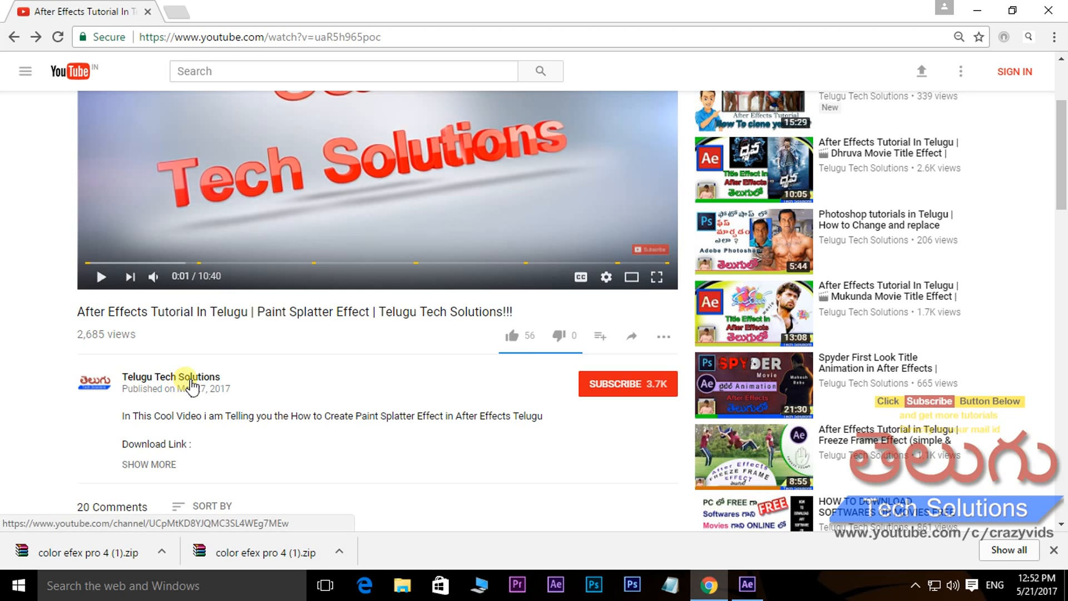
{"action": "left_click", "coordinate": [198, 380]}
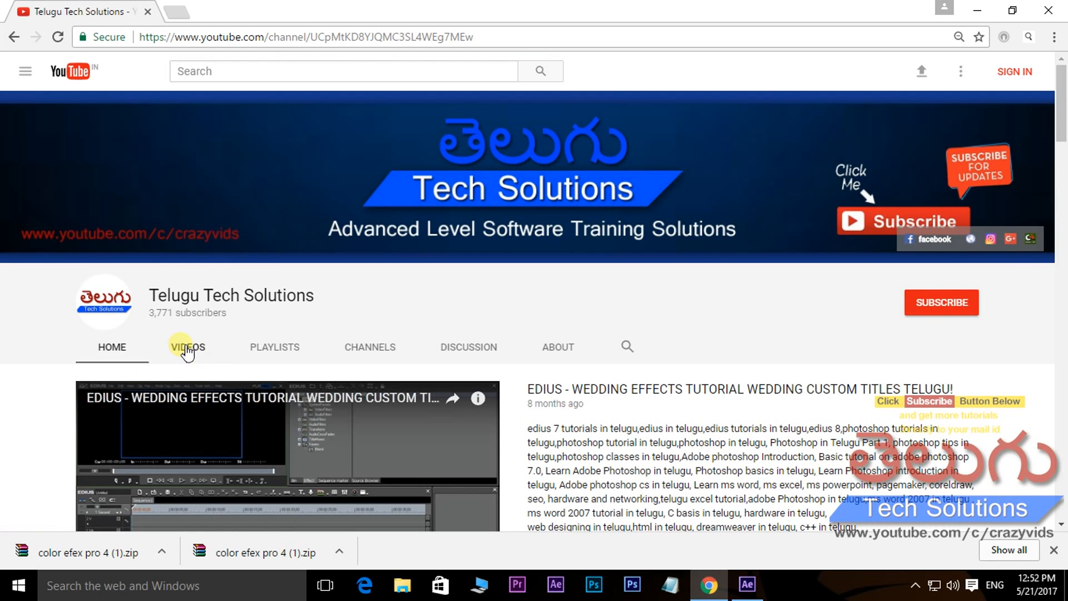
{"action": "left_click", "coordinate": [188, 348]}
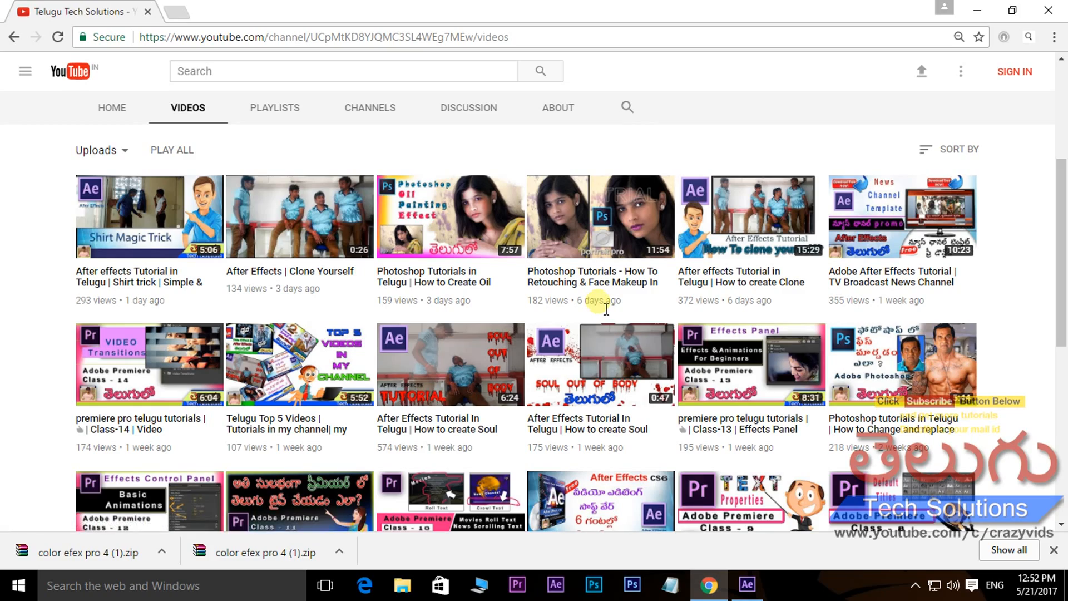
{"action": "scroll", "coordinate": [606, 308], "scroll_direction": "down", "scroll_amount": 5}
{"action": "scroll", "coordinate": [690, 278], "scroll_direction": "up", "scroll_amount": 7}
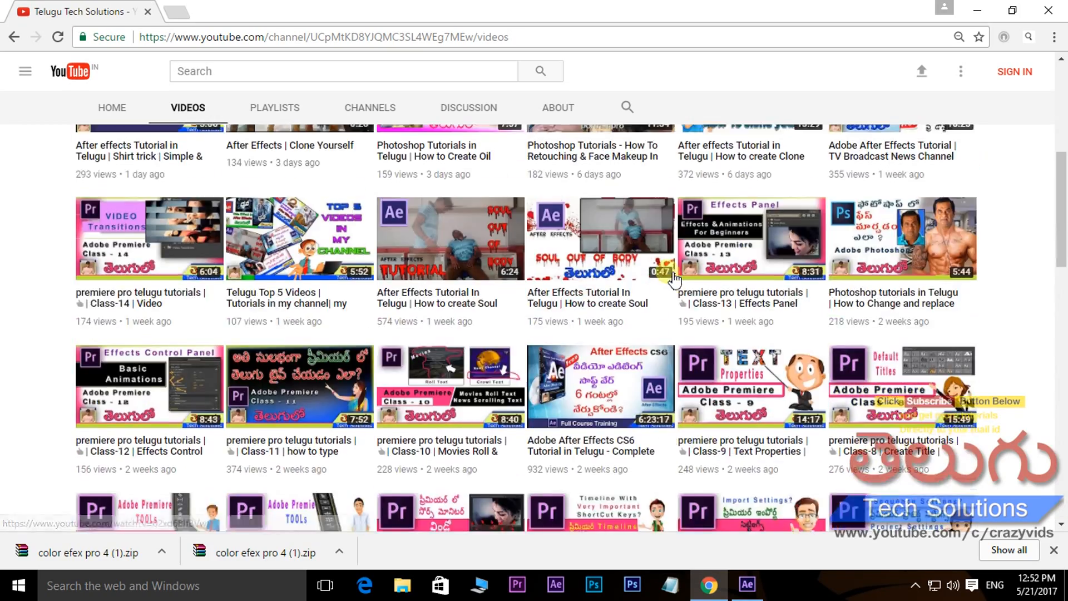
{"action": "scroll", "coordinate": [340, 260], "scroll_direction": "up", "scroll_amount": 2}
Step: Look through the created playlists of the Telugu Tech Solutions channel
{"action": "left_click", "coordinate": [275, 300]}
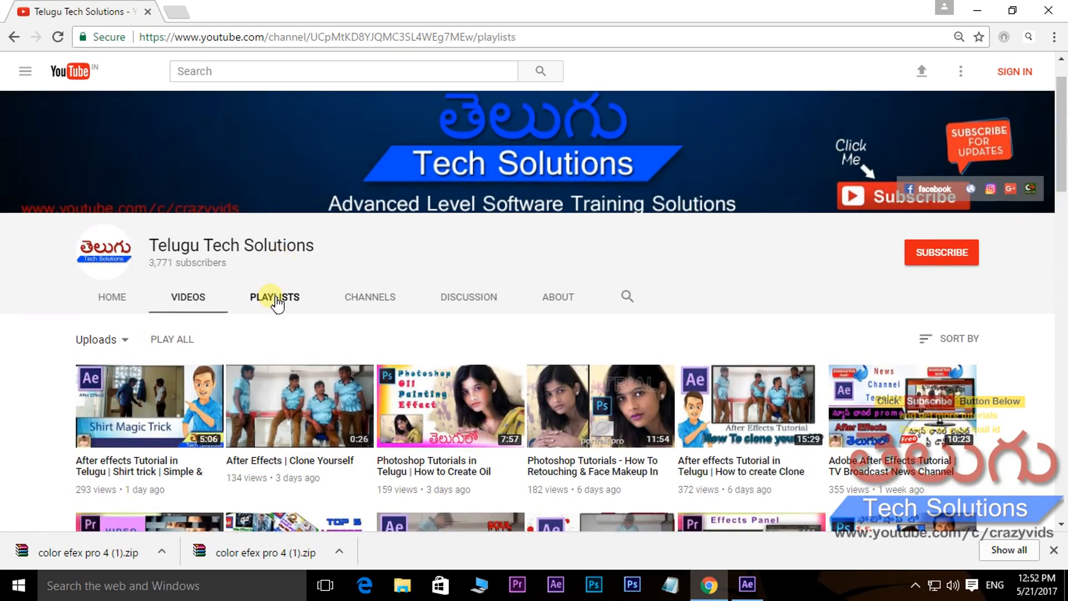
{"action": "scroll", "coordinate": [298, 334], "scroll_direction": "up", "scroll_amount": 1}
{"action": "scroll", "coordinate": [239, 384], "scroll_direction": "down", "scroll_amount": 2}
{"action": "scroll", "coordinate": [239, 383], "scroll_direction": "down", "scroll_amount": 1}
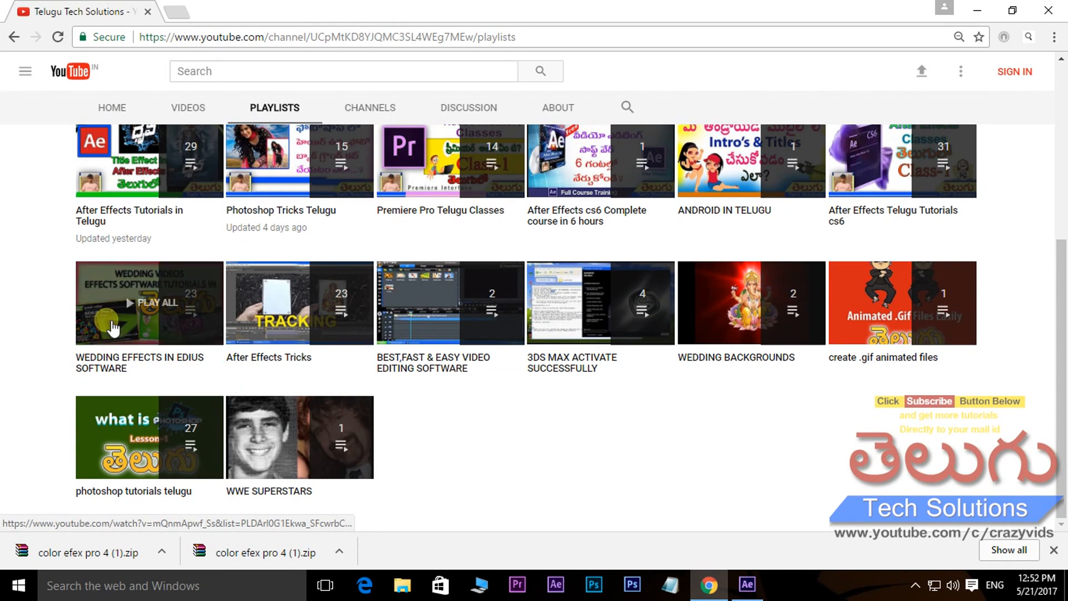
{"action": "scroll", "coordinate": [167, 323], "scroll_direction": "up", "scroll_amount": 2}
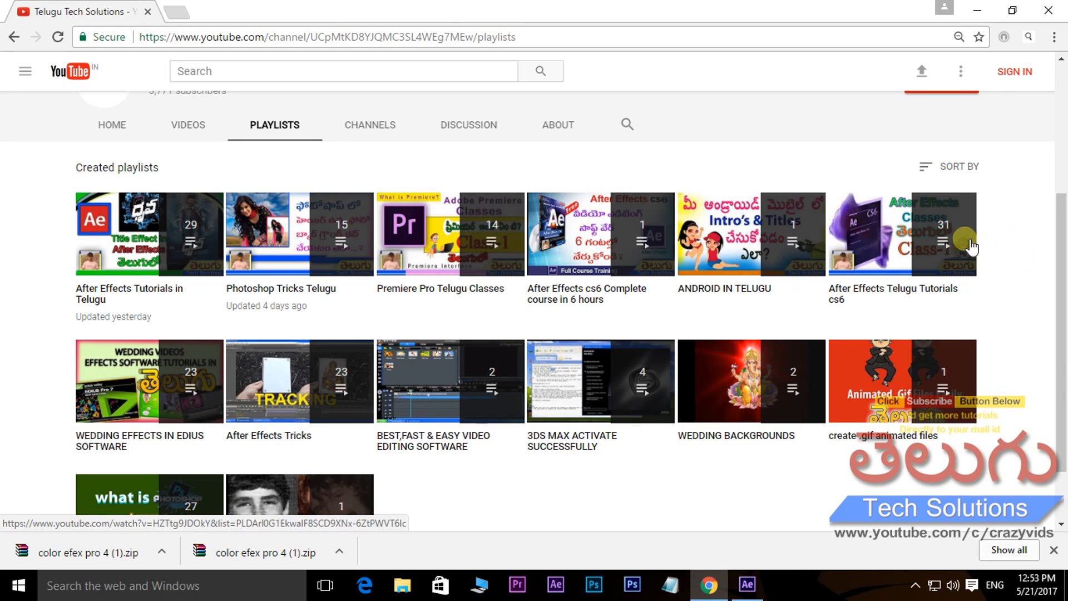
{"action": "scroll", "coordinate": [912, 253], "scroll_direction": "up", "scroll_amount": 5}
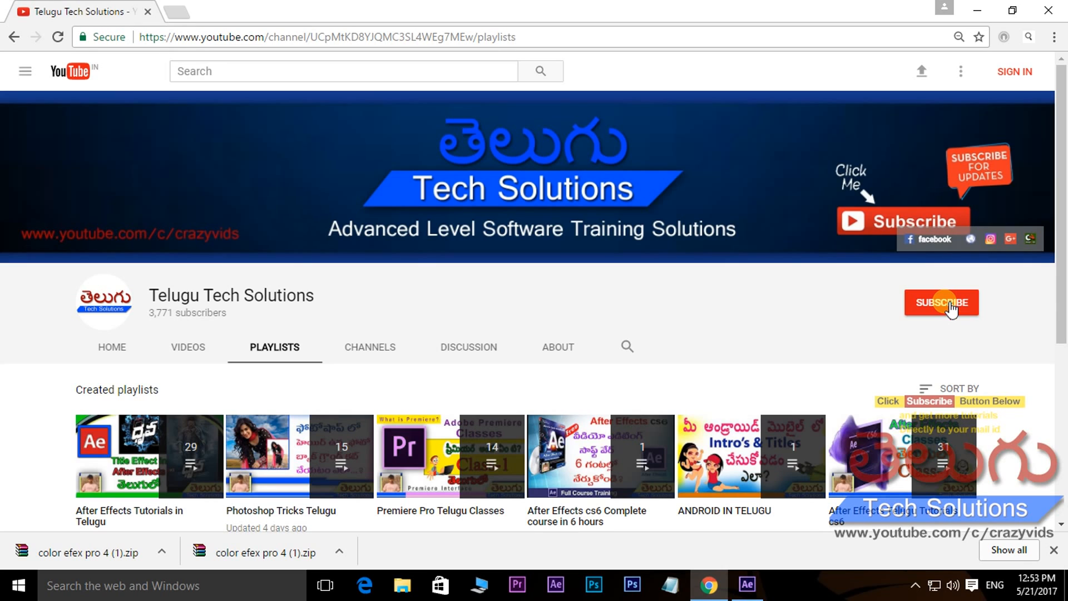
Step: Switch back to After Effects and split the video layer at 0;00;03;22
{"action": "left_click", "coordinate": [747, 584]}
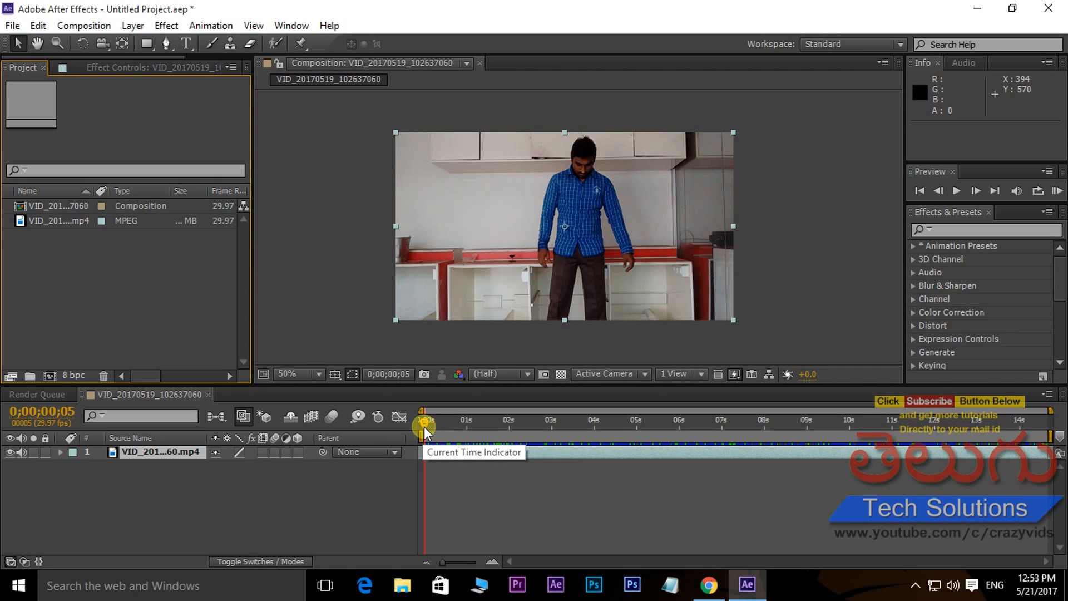
{"action": "left_click_drag", "start_coordinate": [426, 426], "coordinate": [586, 425]}
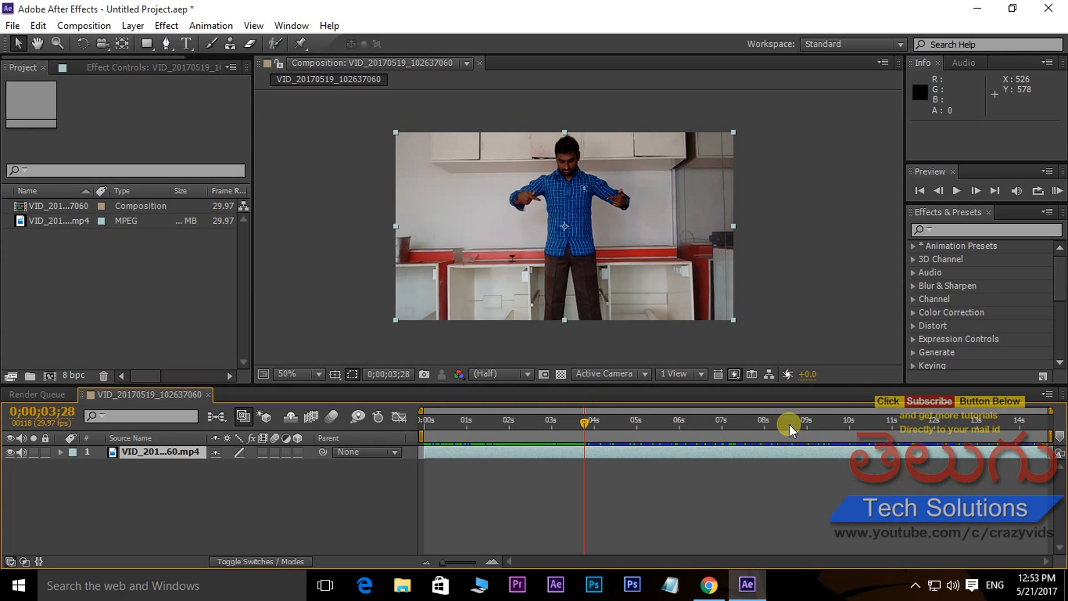
{"action": "mouse_move", "coordinate": [584, 422]}
{"action": "left_mouse_down"}
{"action": "mouse_move", "coordinate": [561, 425]}
{"action": "mouse_move", "coordinate": [576, 426]}
{"action": "left_mouse_up"}
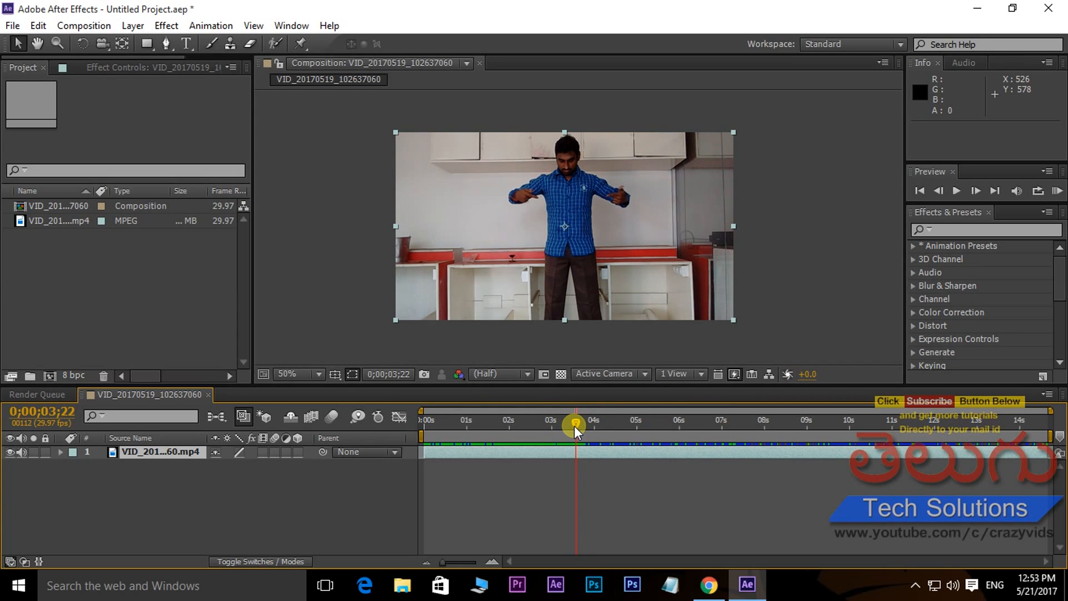
{"action": "left_click", "coordinate": [37, 25]}
{"action": "left_click", "coordinate": [63, 207]}
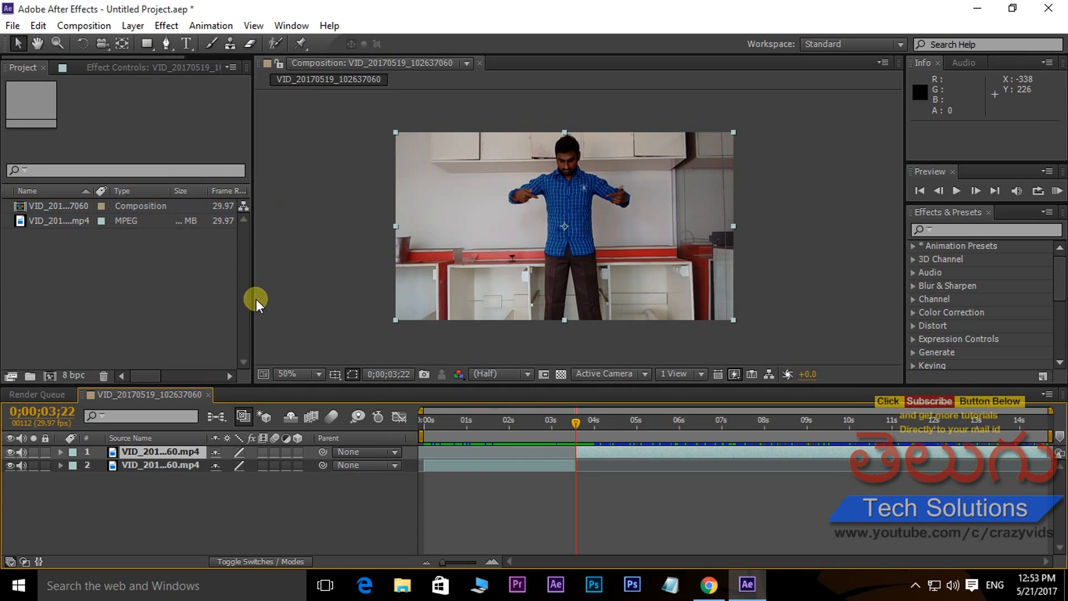
Step: Split the remaining part of the video layer at 0;00;07;05
{"action": "left_click_drag", "start_coordinate": [579, 422], "coordinate": [723, 423]}
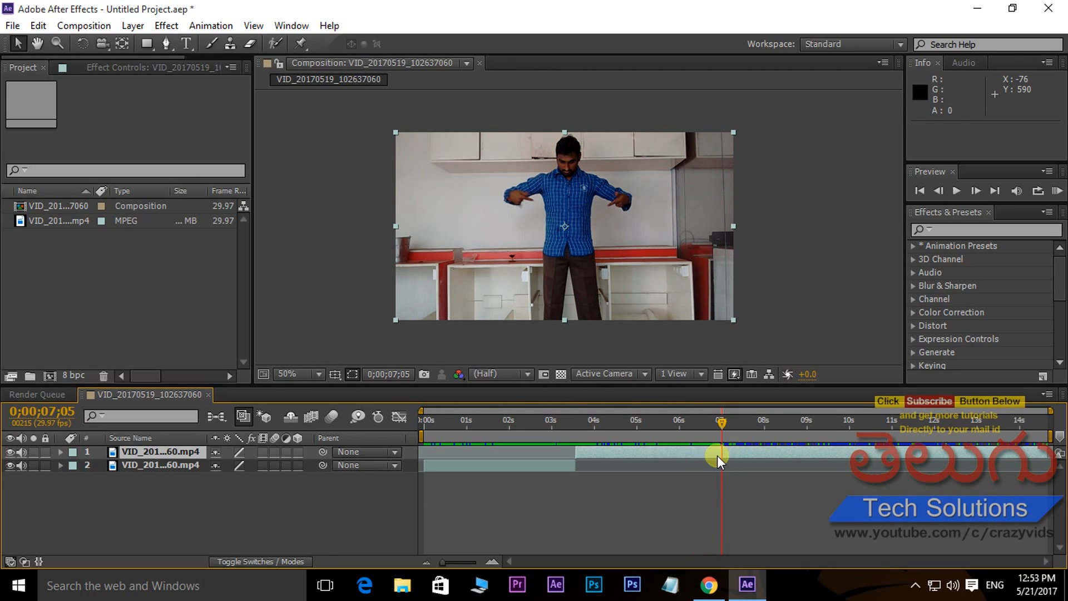
{"action": "left_click", "coordinate": [38, 26]}
{"action": "left_click", "coordinate": [77, 210]}
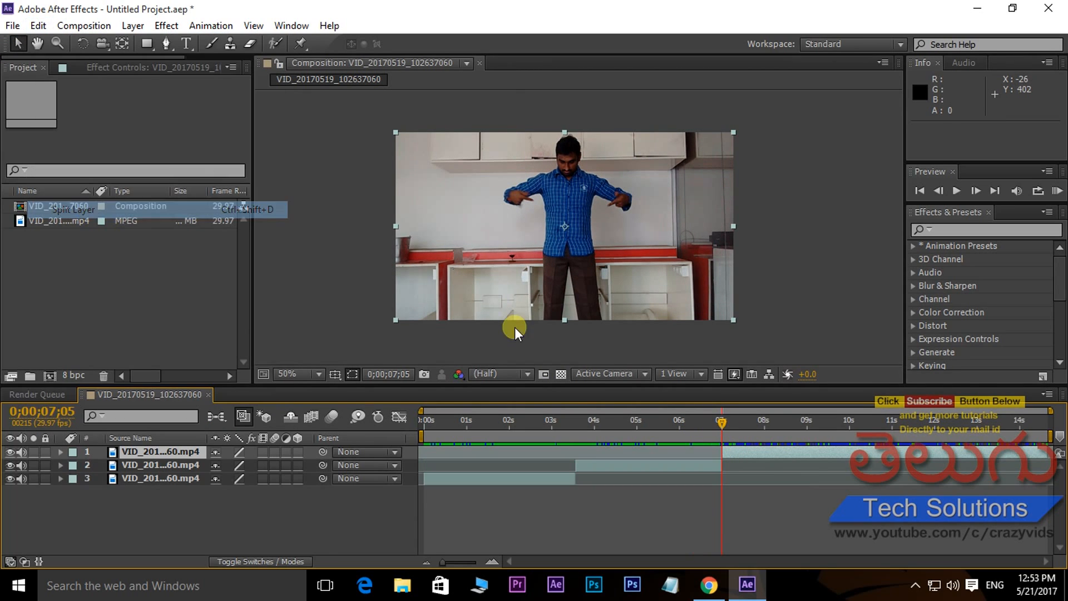
Step: Split the last clip segment at 0;00;09;22
{"action": "left_click_drag", "start_coordinate": [726, 422], "coordinate": [835, 420]}
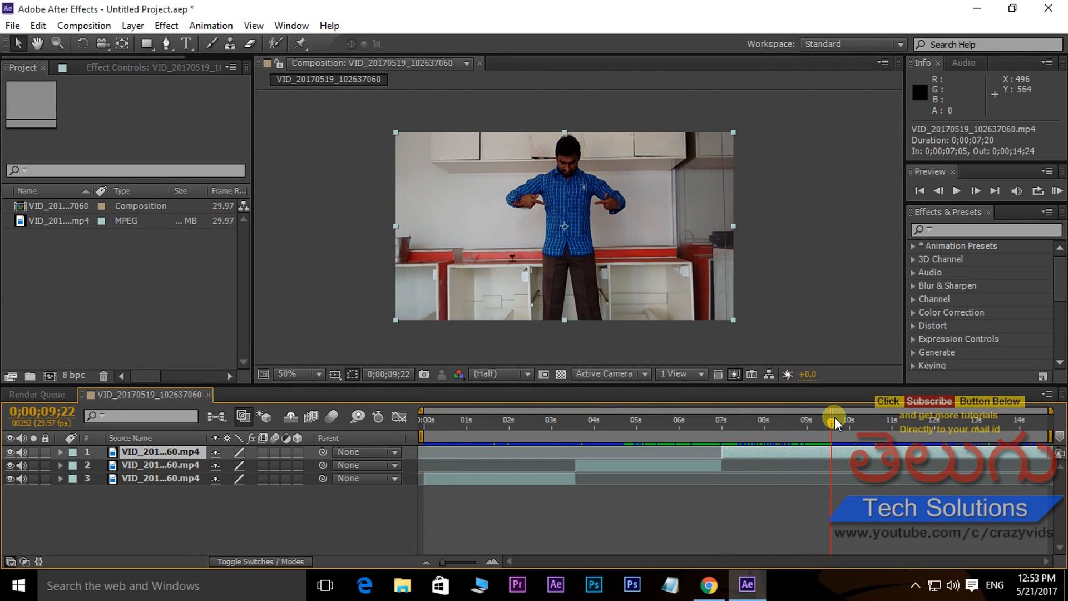
{"action": "left_click", "coordinate": [38, 26]}
{"action": "left_click", "coordinate": [70, 212]}
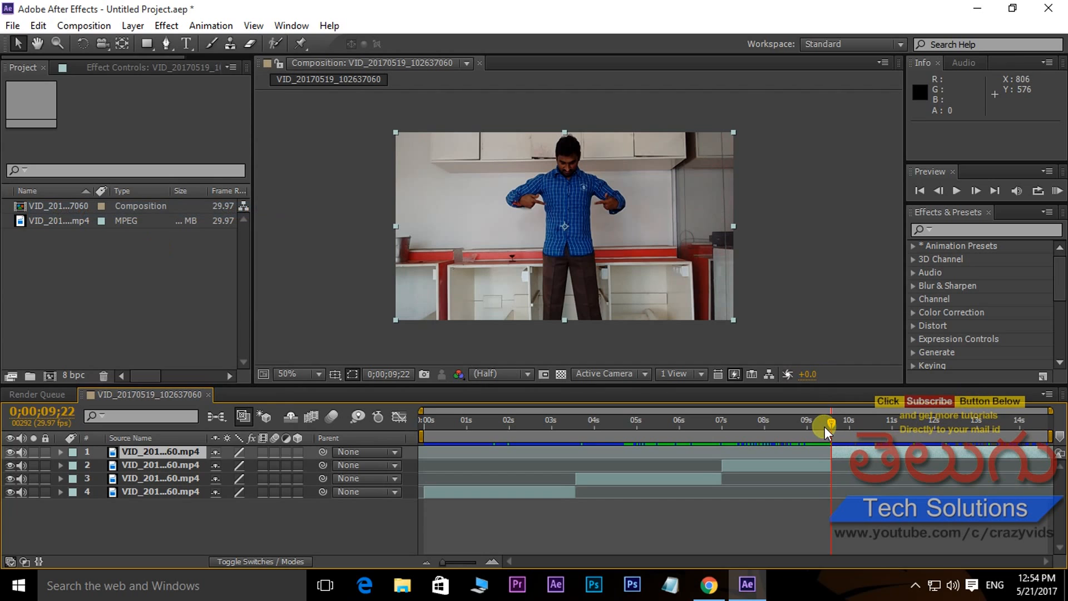
Step: Split the last clip segment again at 0;00;12;13
{"action": "left_click_drag", "start_coordinate": [830, 422], "coordinate": [945, 414]}
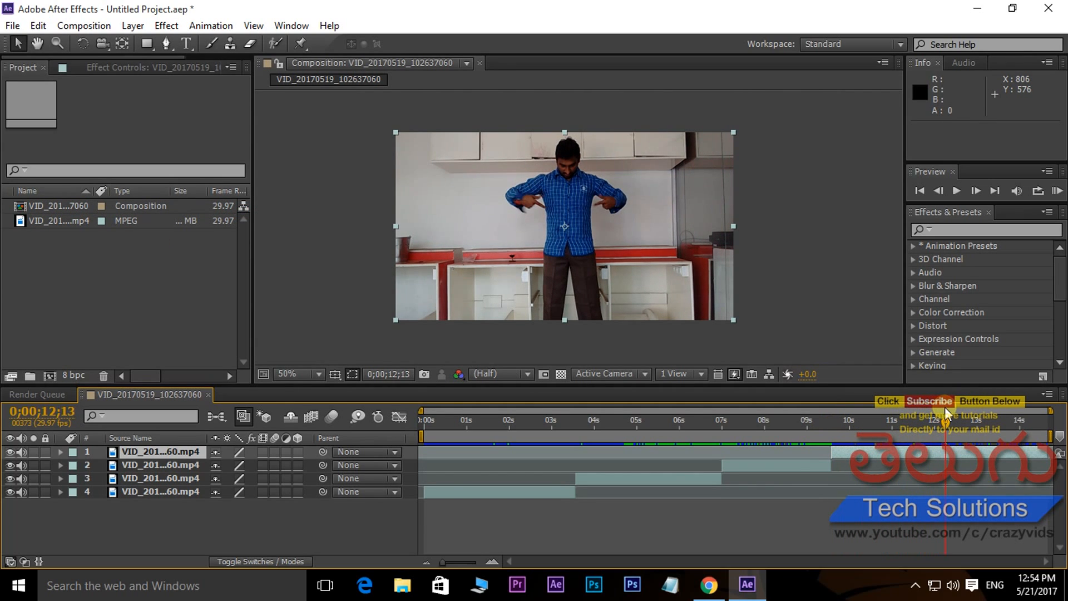
{"action": "left_click", "coordinate": [38, 26]}
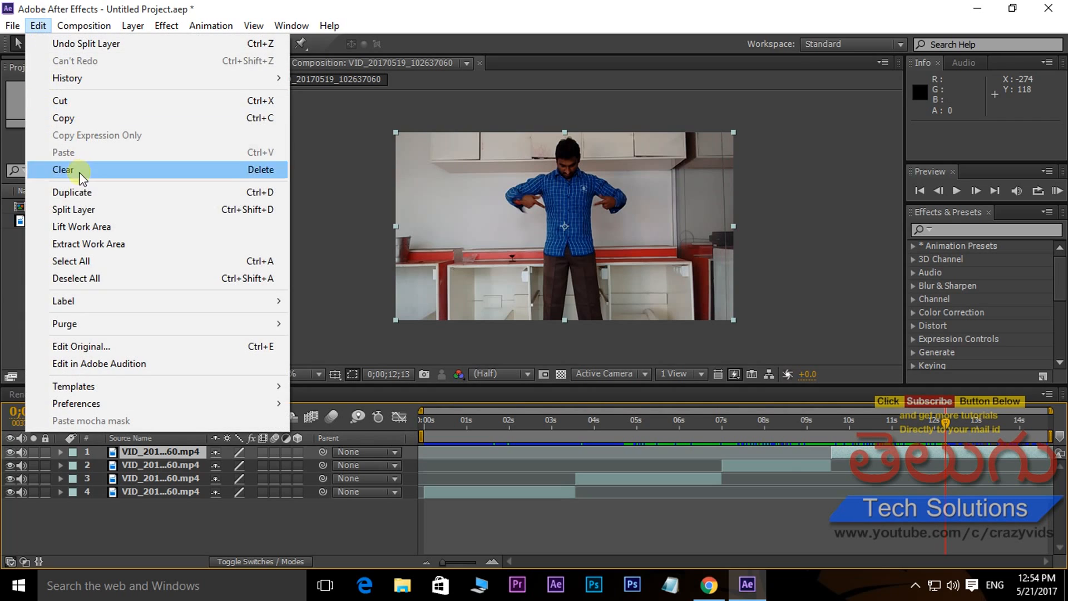
{"action": "left_click", "coordinate": [69, 205]}
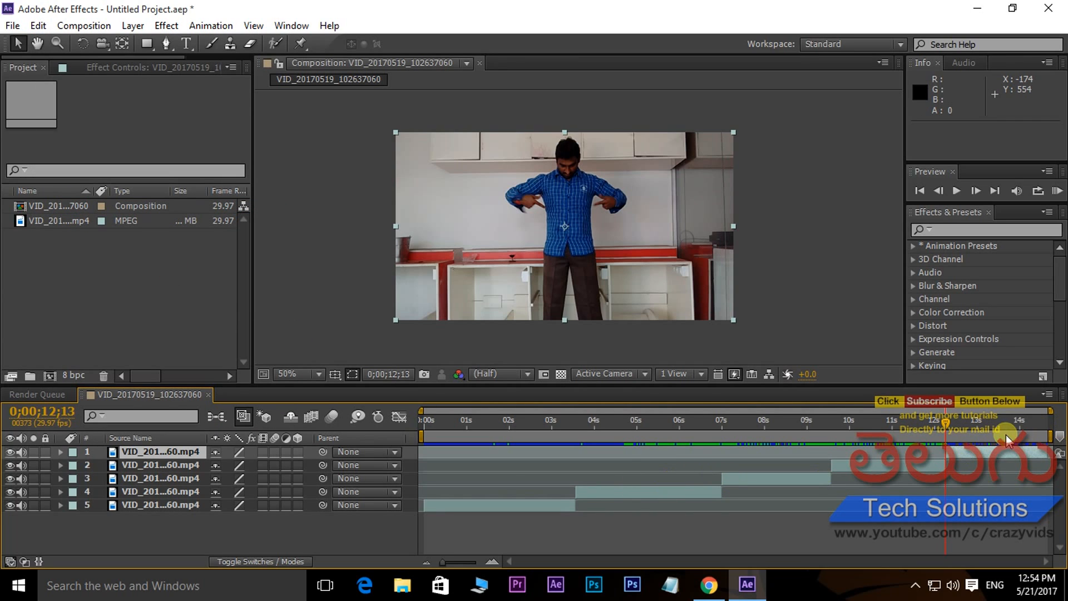
Step: Apply the Change to Color effect to the second clip segment, layer 4, with the current time at 0;00;04;16
{"action": "left_click_drag", "start_coordinate": [945, 428], "coordinate": [545, 470]}
{"action": "left_click_drag", "start_coordinate": [532, 424], "coordinate": [611, 436]}
{"action": "left_click", "coordinate": [638, 492]}
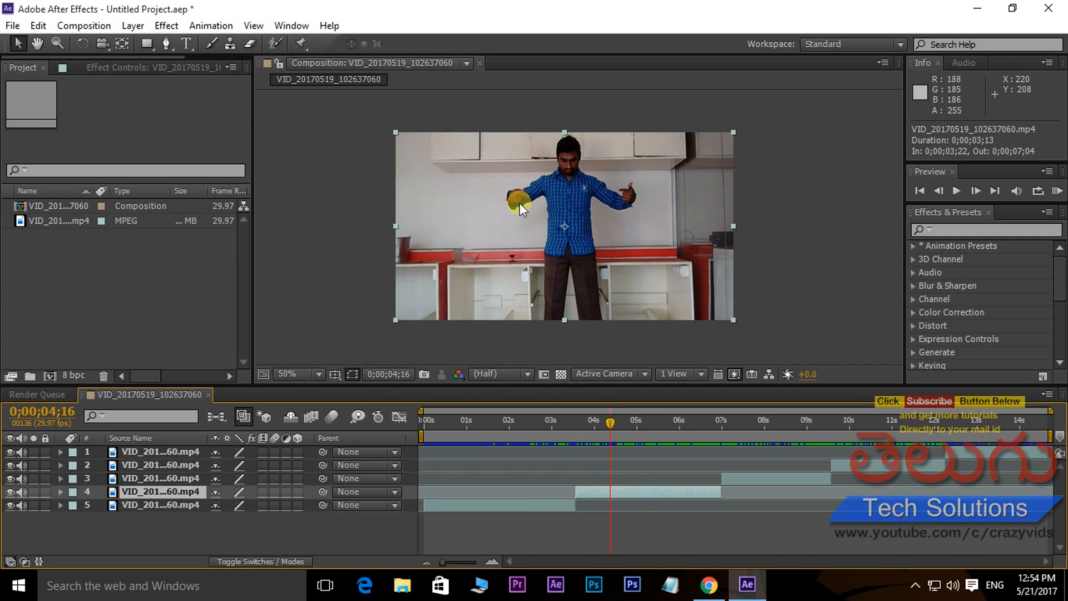
{"action": "left_click", "coordinate": [167, 23]}
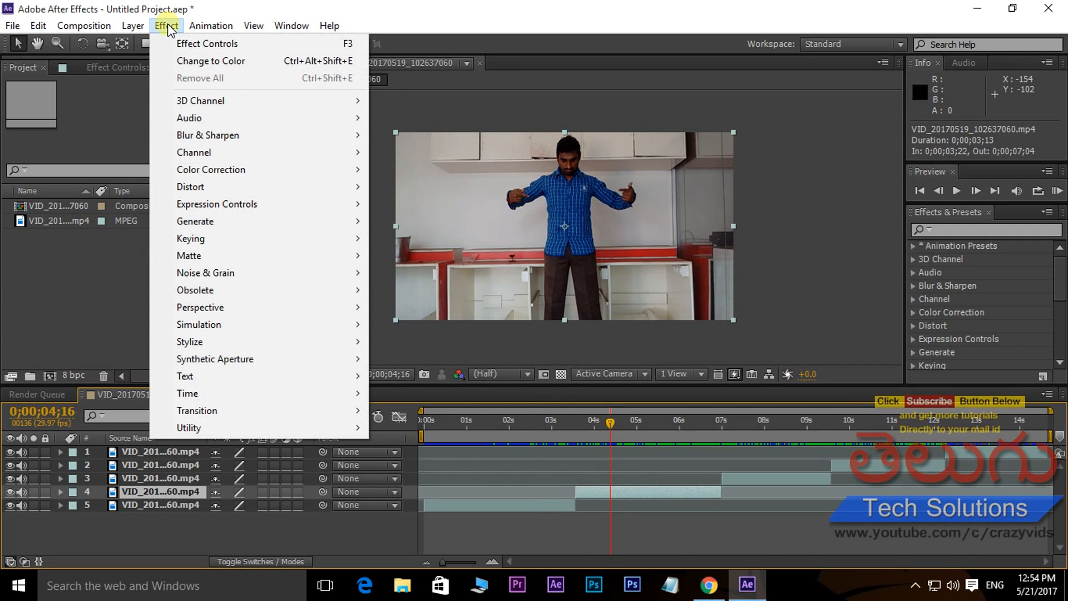
{"action": "mouse_move", "coordinate": [220, 169]}
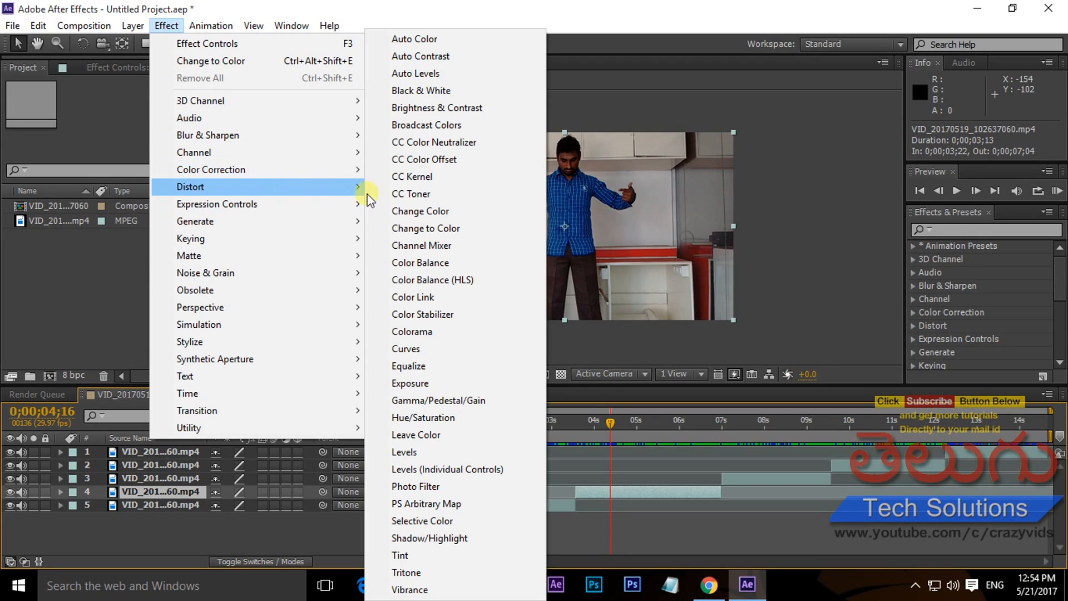
{"action": "left_click", "coordinate": [465, 233]}
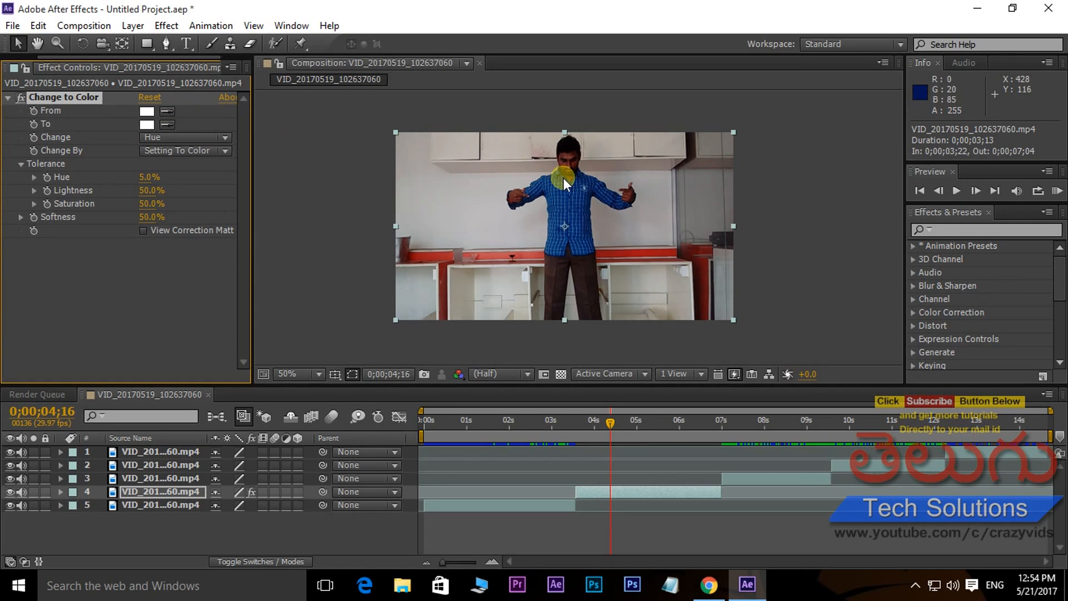
Step: Sample the blue of the man's shirt as the From colour of the Change to Color effect
{"action": "left_click", "coordinate": [167, 112]}
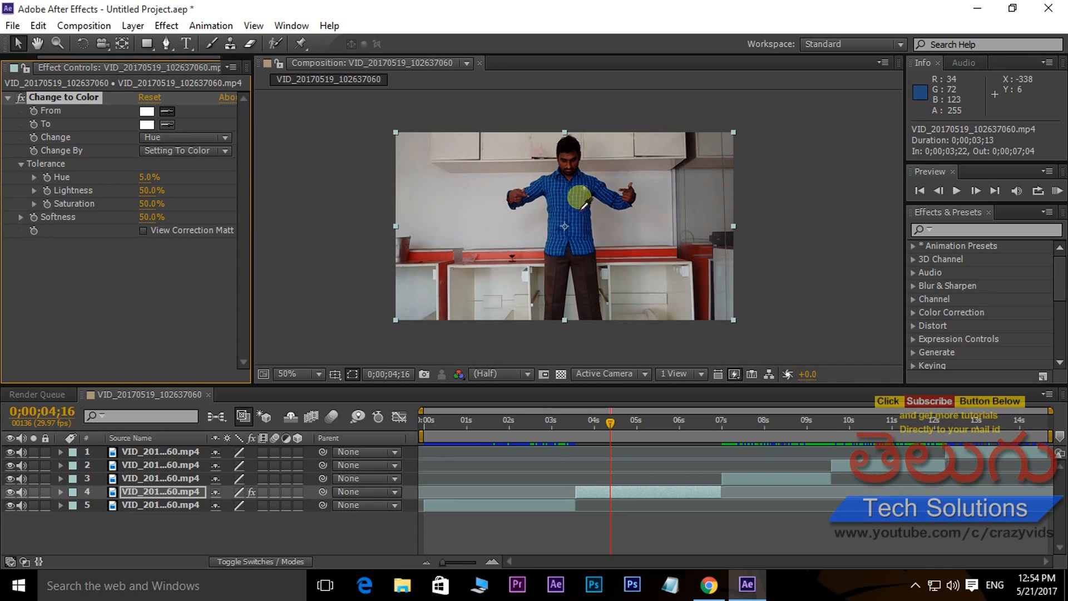
{"action": "left_click", "coordinate": [577, 203]}
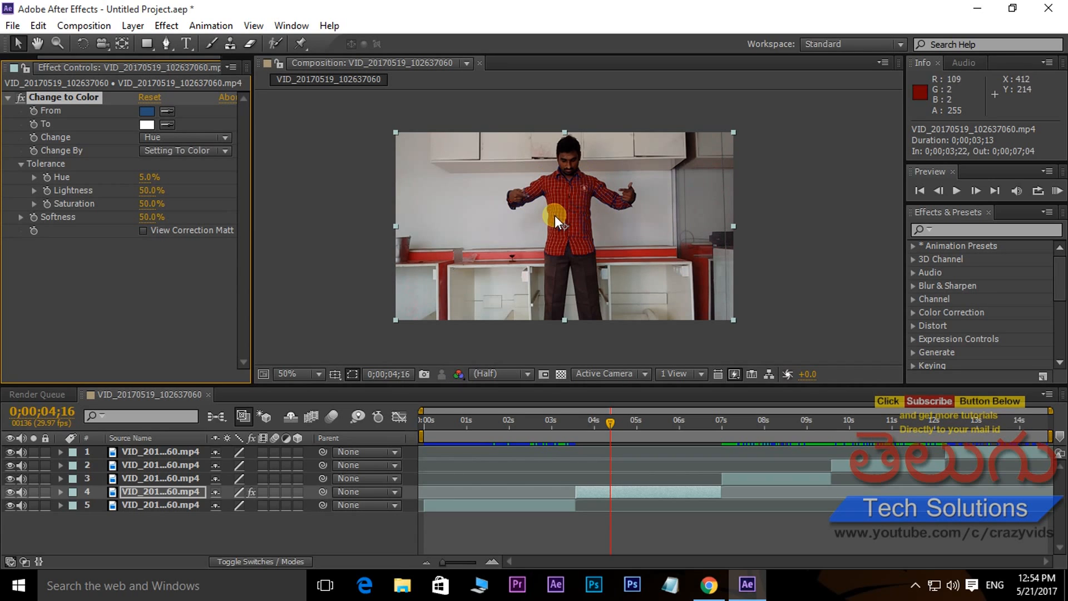
{"action": "scroll", "coordinate": [562, 216], "scroll_direction": "up", "scroll_amount": 2}
{"action": "left_click_drag", "start_coordinate": [598, 178], "coordinate": [578, 188]}
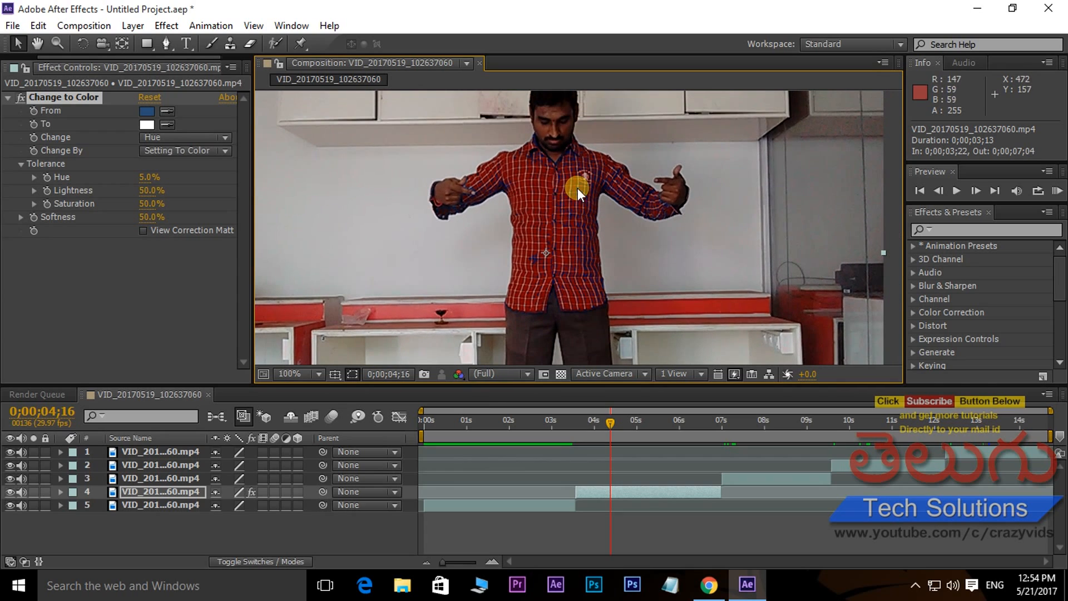
Step: Set the To colour of the Change to Color effect to a bright magenta
{"action": "left_click", "coordinate": [147, 125]}
{"action": "left_click_drag", "start_coordinate": [269, 115], "coordinate": [363, 88]}
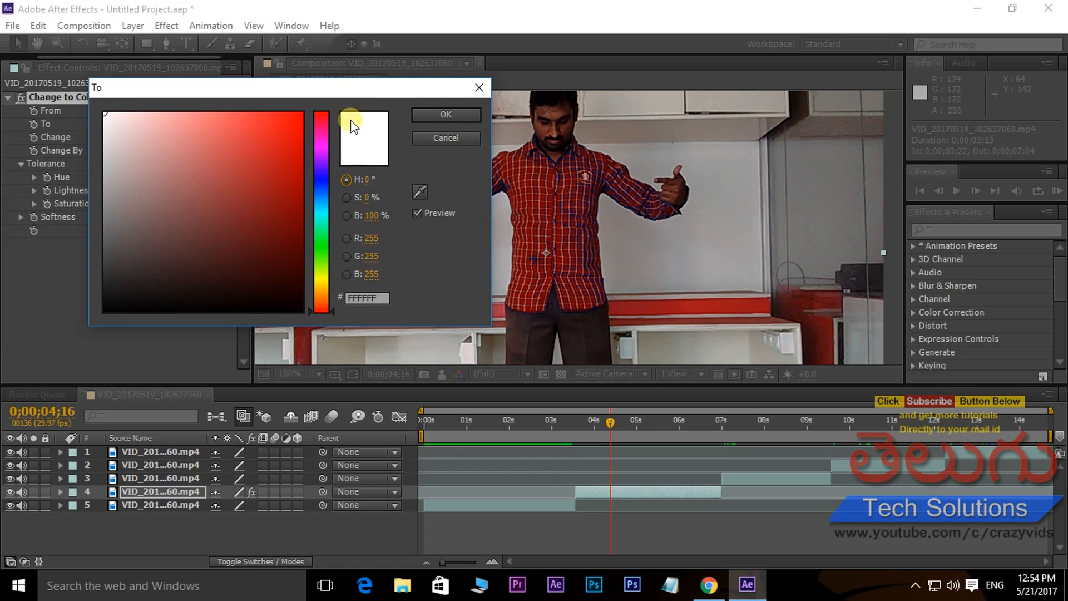
{"action": "left_click", "coordinate": [321, 149]}
{"action": "left_click", "coordinate": [263, 146]}
{"action": "left_click_drag", "start_coordinate": [263, 146], "coordinate": [295, 118]}
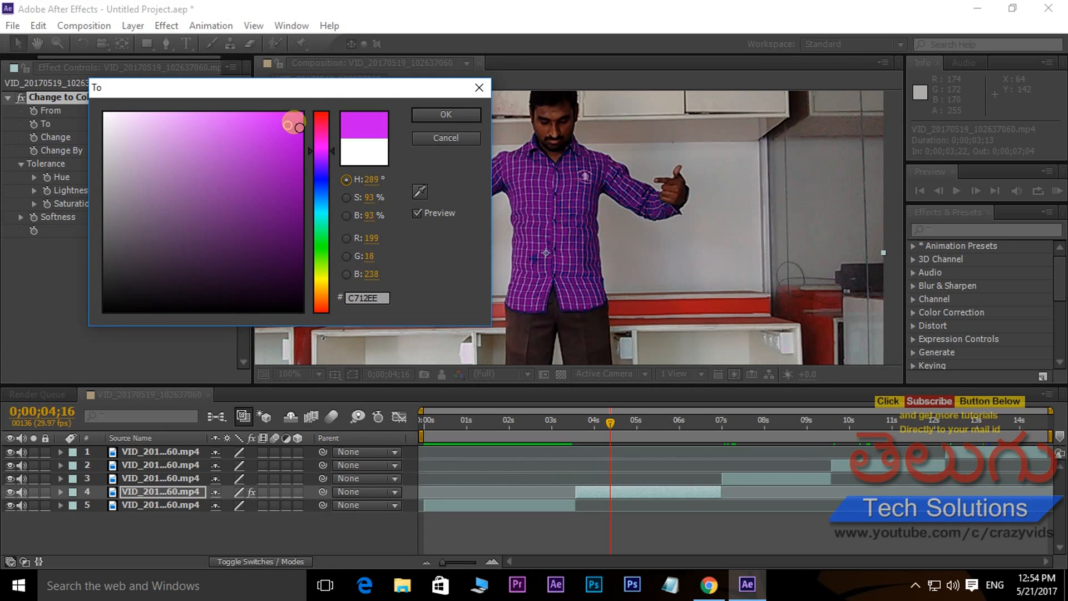
{"action": "left_click", "coordinate": [442, 114]}
{"action": "scroll", "coordinate": [642, 209], "scroll_direction": "up", "scroll_amount": 4}
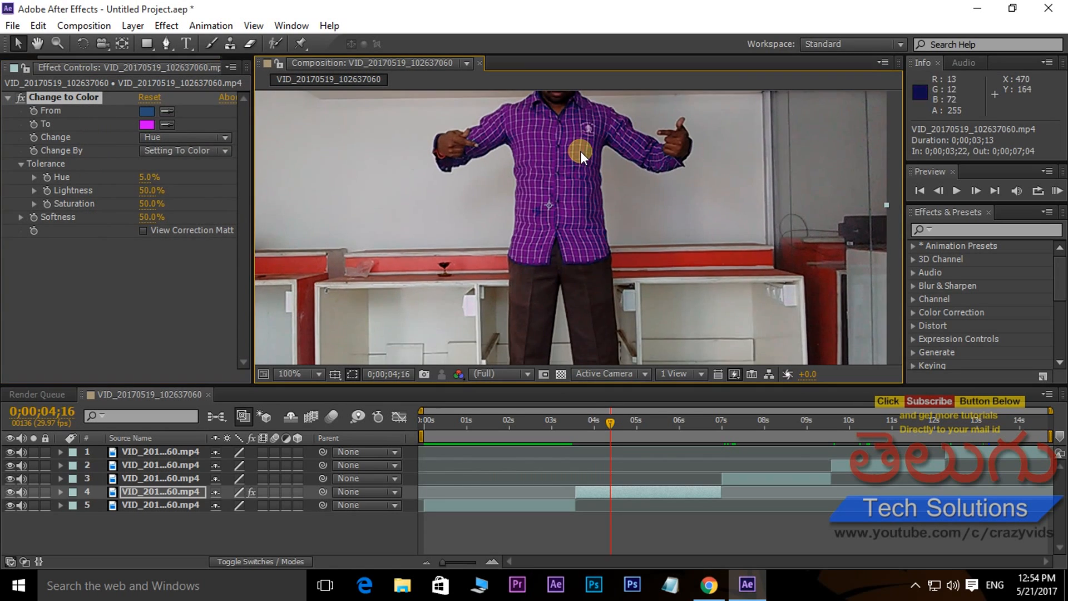
Step: Raise the Hue tolerance of the Change to Color effect to 13.5% to cover the whole shirt
{"action": "scroll", "coordinate": [566, 192], "scroll_direction": "down", "scroll_amount": 4}
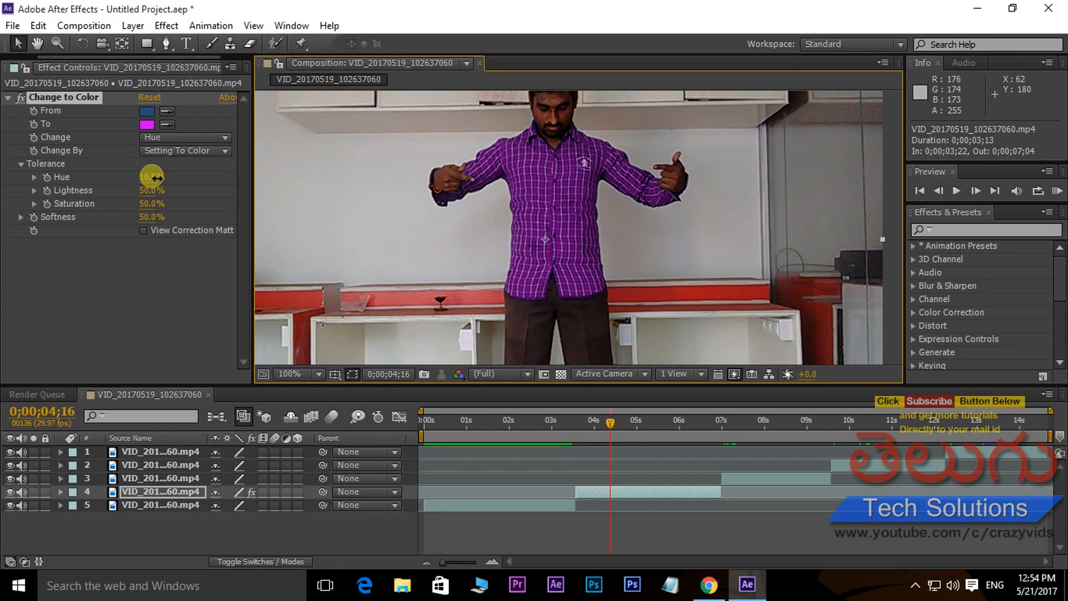
{"action": "left_click_drag", "start_coordinate": [154, 176], "coordinate": [156, 176]}
{"action": "left_click_drag", "start_coordinate": [552, 182], "coordinate": [566, 201]}
Step: Apply Change to Color to the third clip segment, layer 3, at 0;00;08;02 and sample the shirt's blue as the From colour
{"action": "left_click_drag", "start_coordinate": [635, 428], "coordinate": [761, 433]}
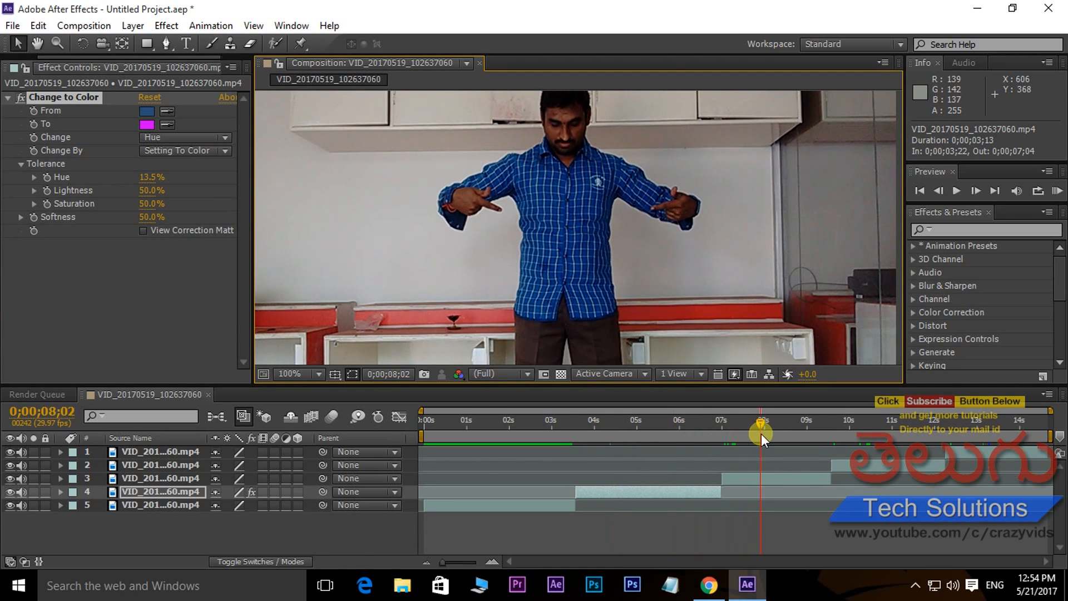
{"action": "left_click_drag", "start_coordinate": [783, 480], "coordinate": [780, 479]}
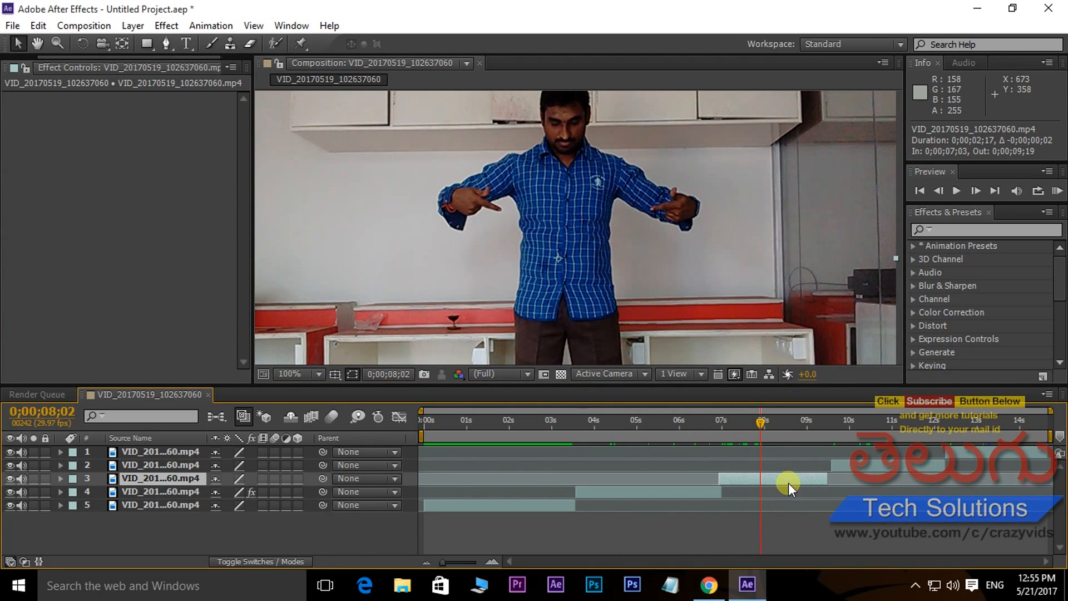
{"action": "left_click", "coordinate": [165, 26]}
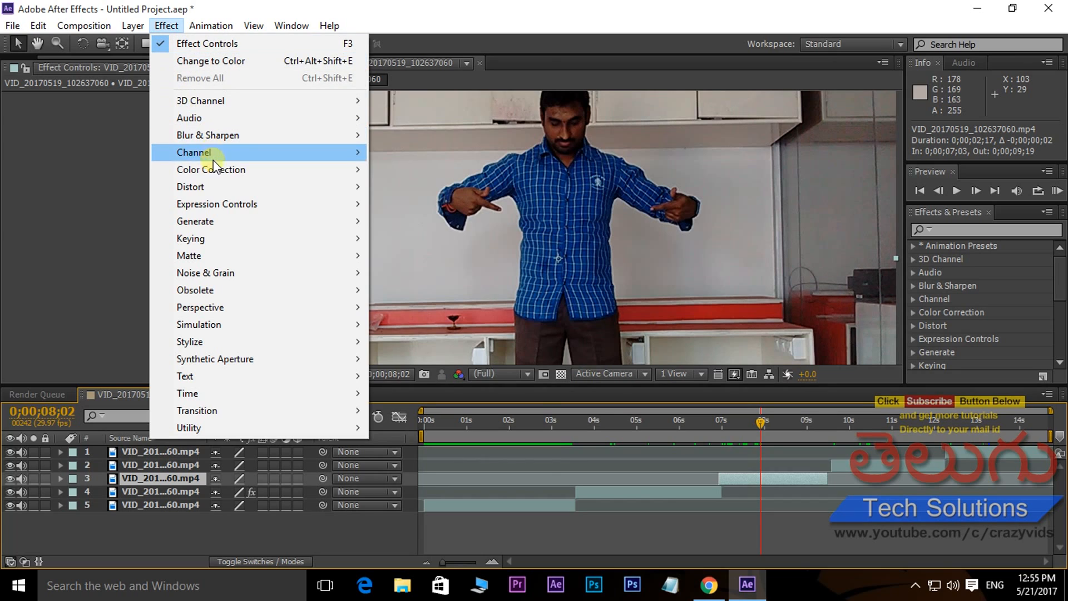
{"action": "mouse_move", "coordinate": [218, 175]}
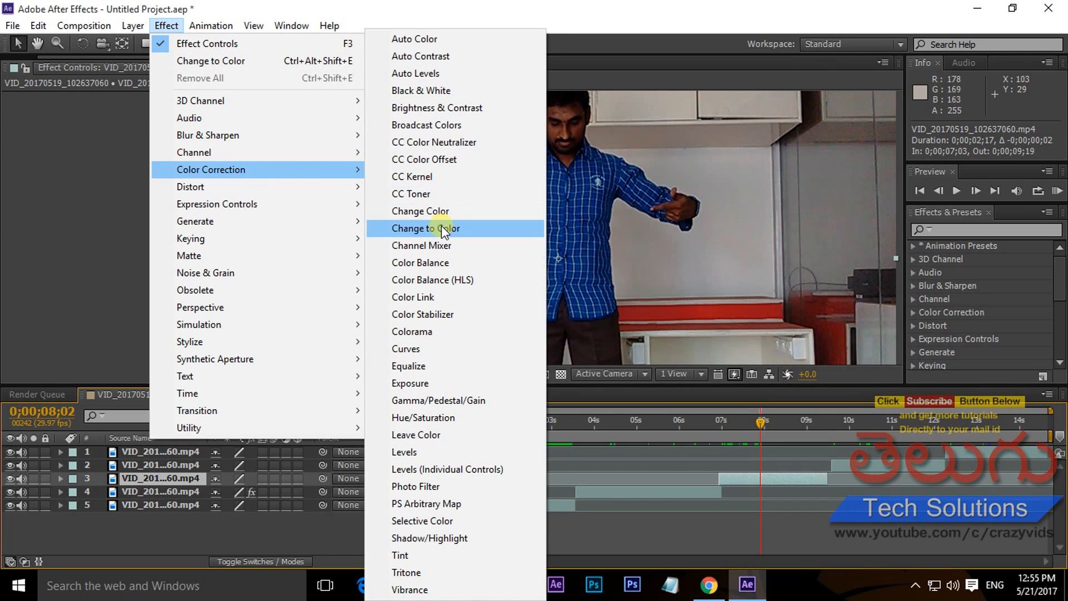
{"action": "left_click", "coordinate": [442, 227]}
{"action": "left_click", "coordinate": [163, 110]}
{"action": "left_click", "coordinate": [585, 210]}
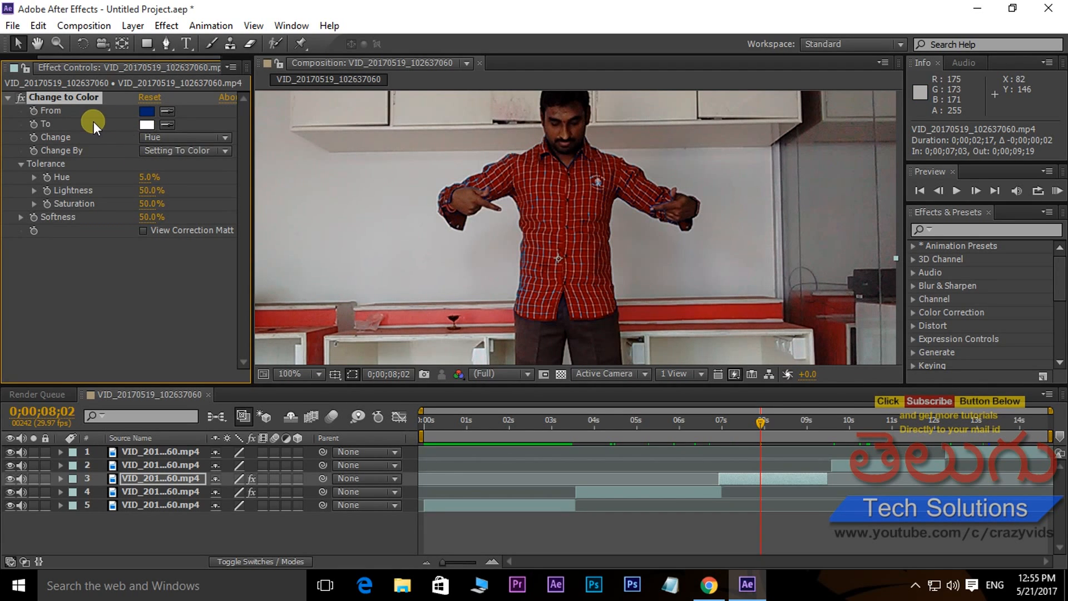
Step: Set layer 3's To colour to yellow FFF000 and raise the effect's Hue tolerance to 10.5%
{"action": "left_click", "coordinate": [146, 124]}
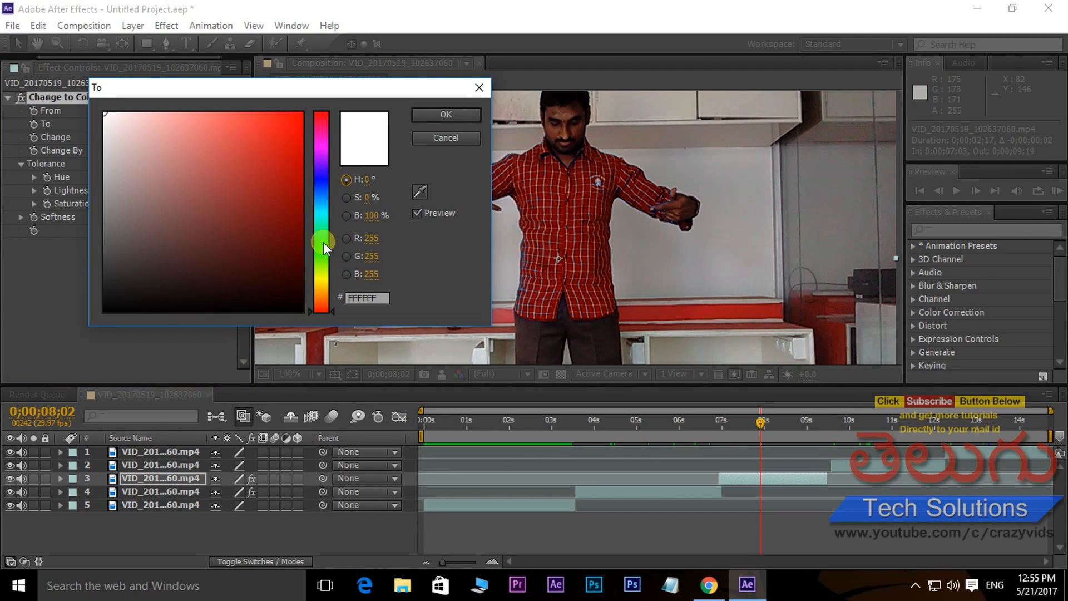
{"action": "left_click", "coordinate": [323, 280]}
{"action": "left_click_drag", "start_coordinate": [274, 223], "coordinate": [330, 89]}
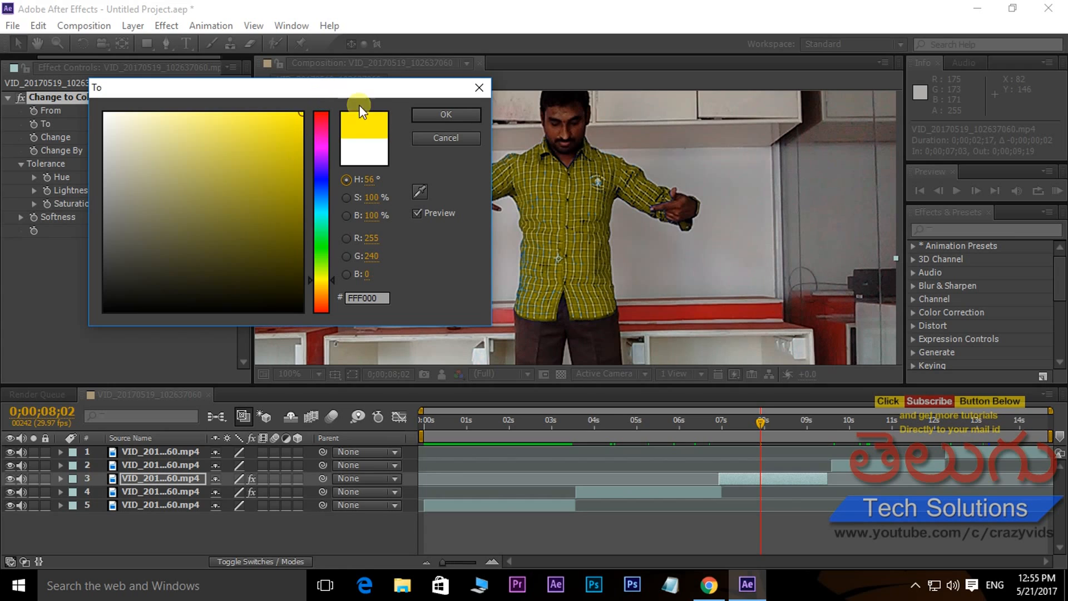
{"action": "left_click", "coordinate": [453, 119]}
{"action": "left_click_drag", "start_coordinate": [148, 177], "coordinate": [158, 177]}
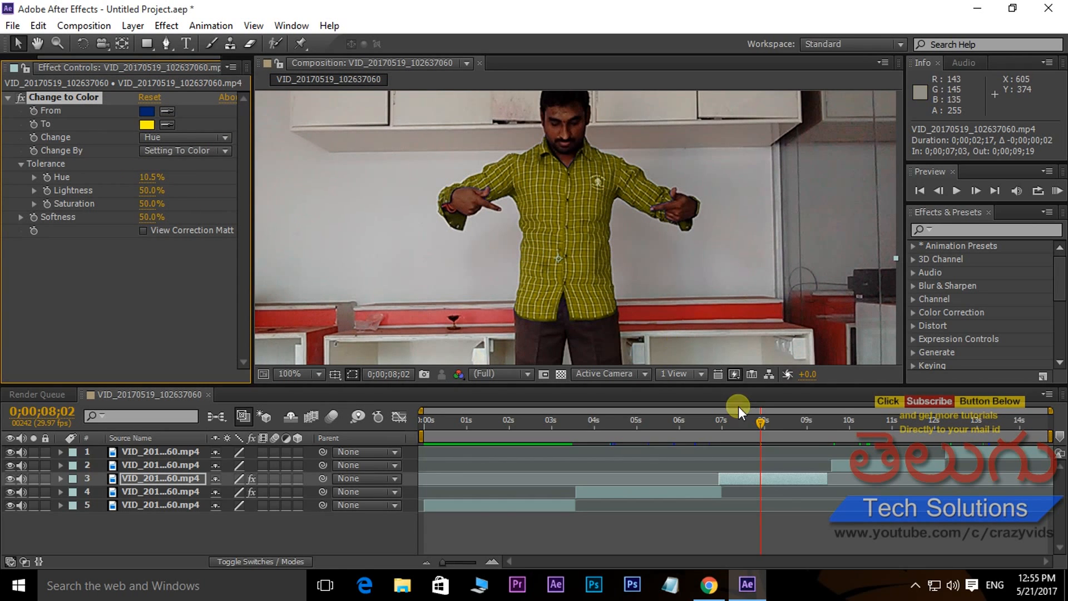
Step: Apply Change to Color to the fourth clip segment, layer 2, at 0;00;10;29 and sample the shirt's blue as the From colour
{"action": "left_click", "coordinate": [876, 463]}
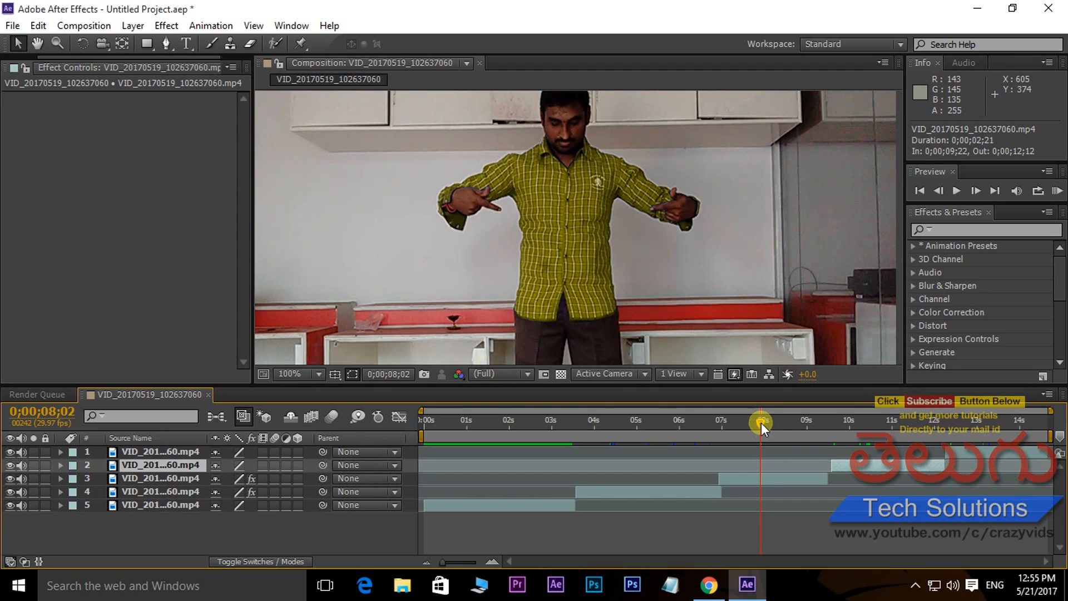
{"action": "left_click_drag", "start_coordinate": [761, 422], "coordinate": [885, 424]}
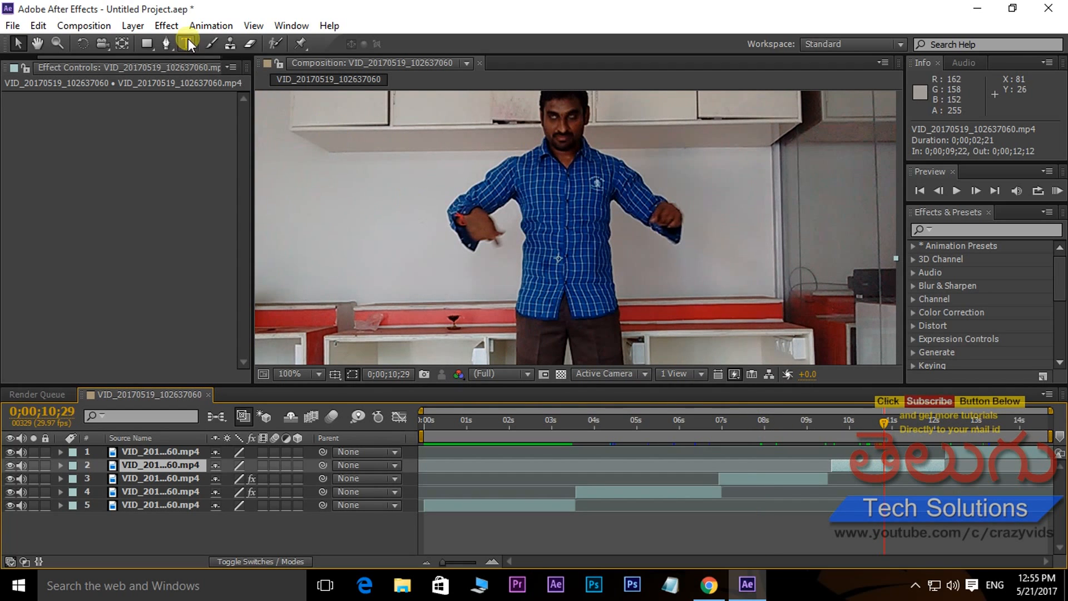
{"action": "left_click", "coordinate": [167, 25]}
{"action": "mouse_move", "coordinate": [292, 172]}
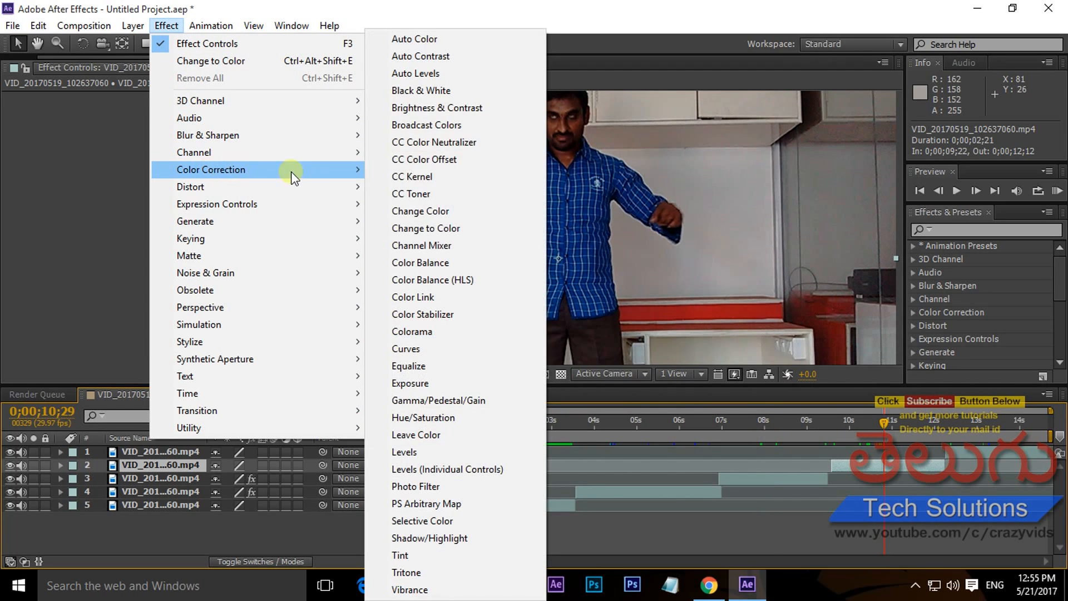
{"action": "left_click", "coordinate": [428, 233]}
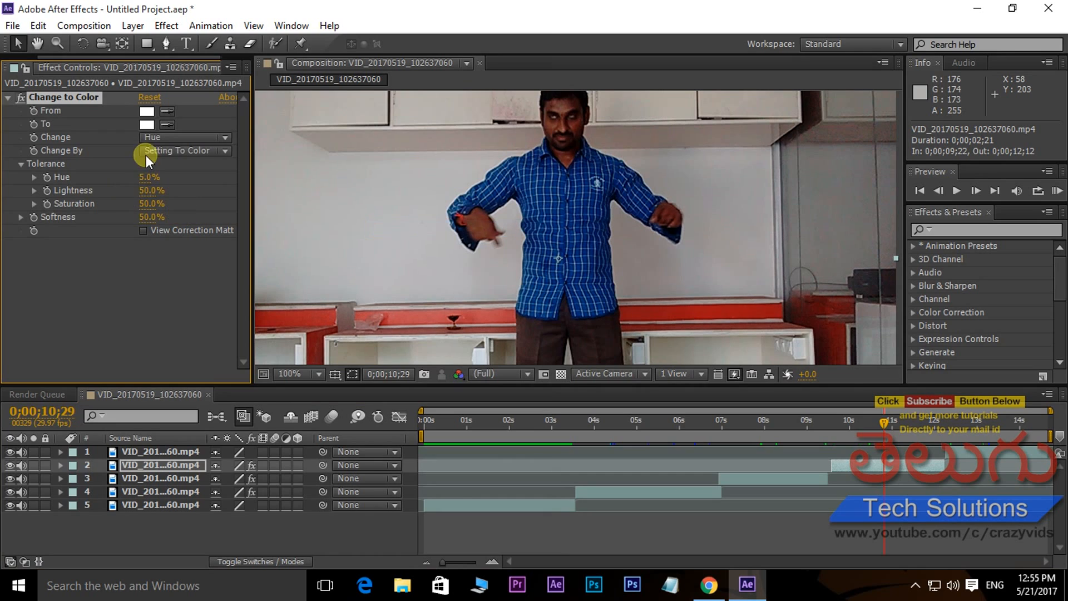
{"action": "left_click", "coordinate": [165, 112]}
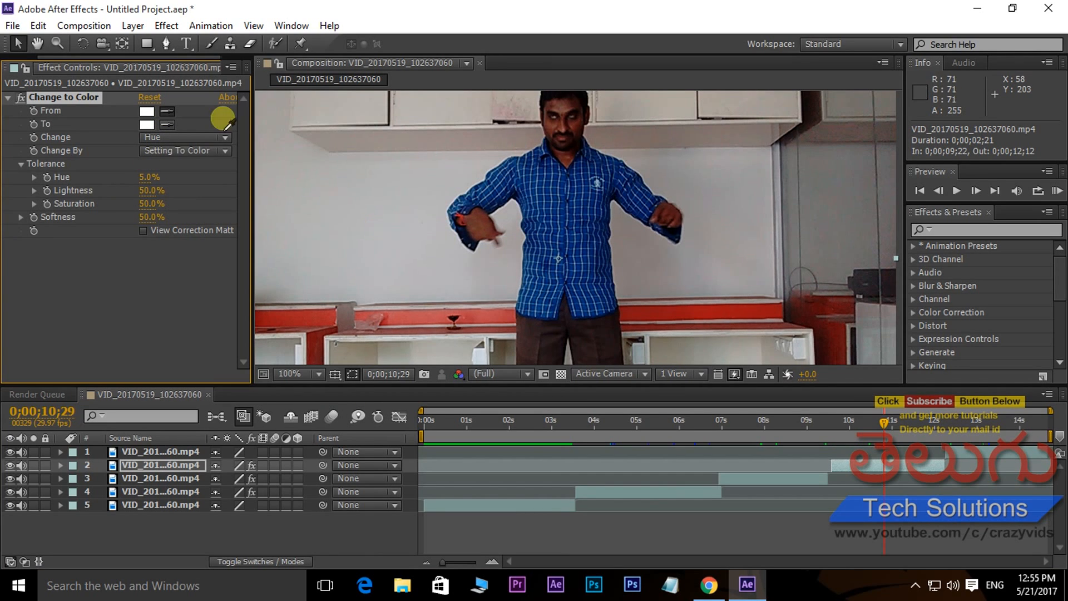
{"action": "left_click", "coordinate": [563, 211]}
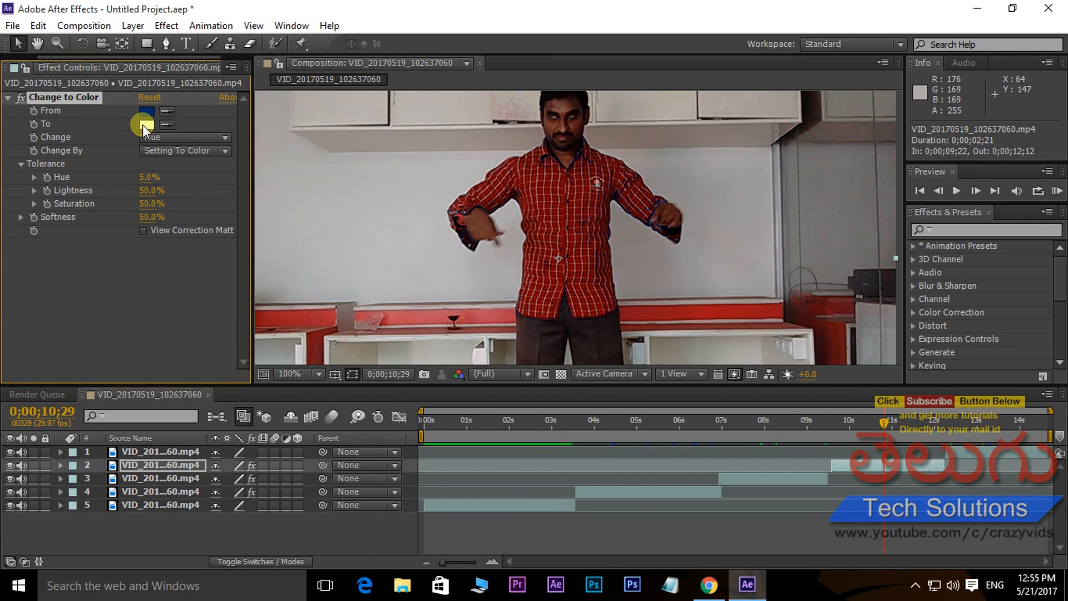
Step: Set layer 2's To colour to a bright green and raise the effect's Hue tolerance to cover the whole shirt
{"action": "left_click", "coordinate": [146, 124]}
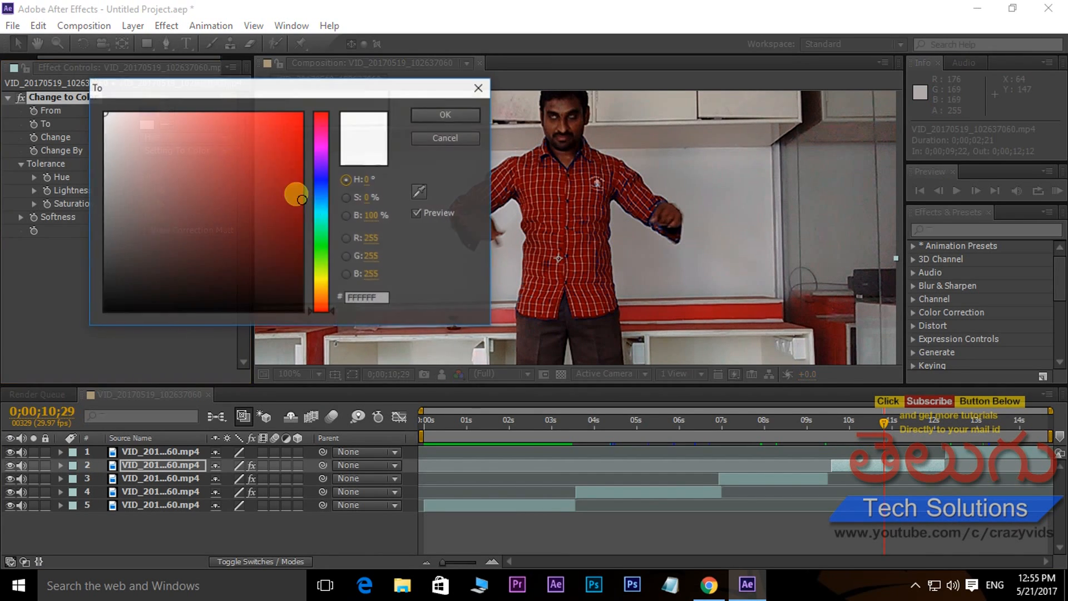
{"action": "left_click", "coordinate": [324, 245]}
{"action": "left_click", "coordinate": [301, 114]}
{"action": "left_click", "coordinate": [455, 118]}
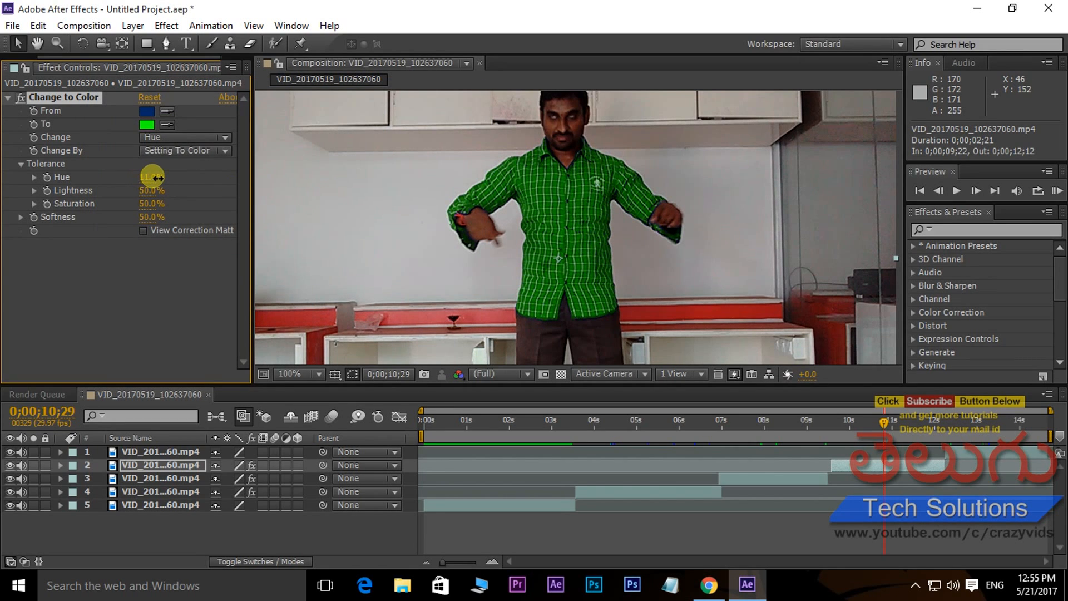
Step: Apply Change to Color to the last clip segment, layer 1, at 0;00;13;06 and sample the shirt's blue as the From colour
{"action": "left_click_drag", "start_coordinate": [961, 416], "coordinate": [980, 446]}
{"action": "left_click", "coordinate": [992, 450]}
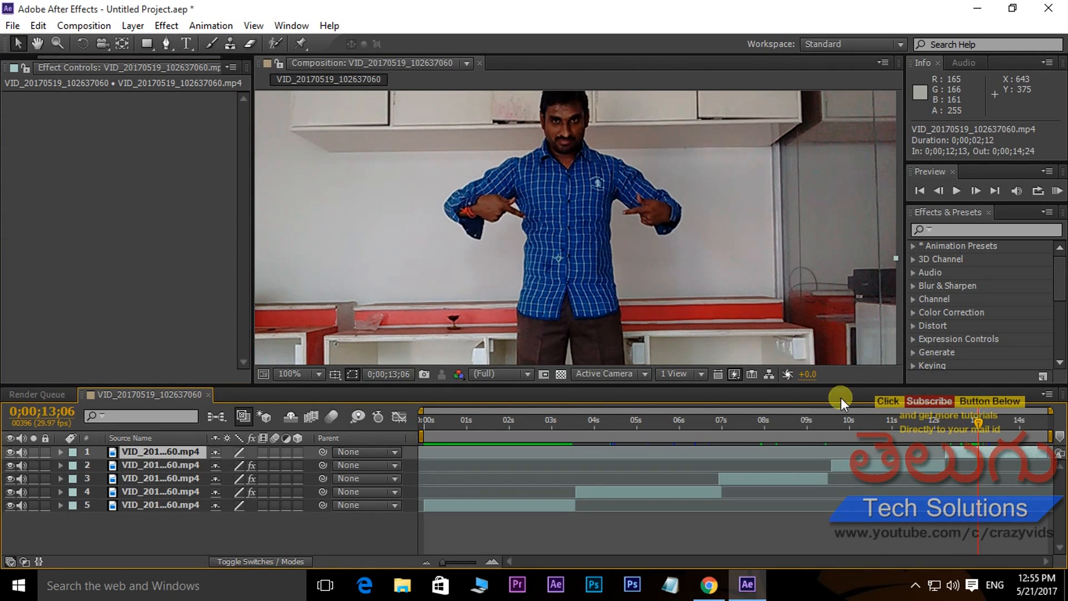
{"action": "left_click", "coordinate": [166, 26]}
{"action": "mouse_move", "coordinate": [208, 168]}
{"action": "left_click", "coordinate": [426, 228]}
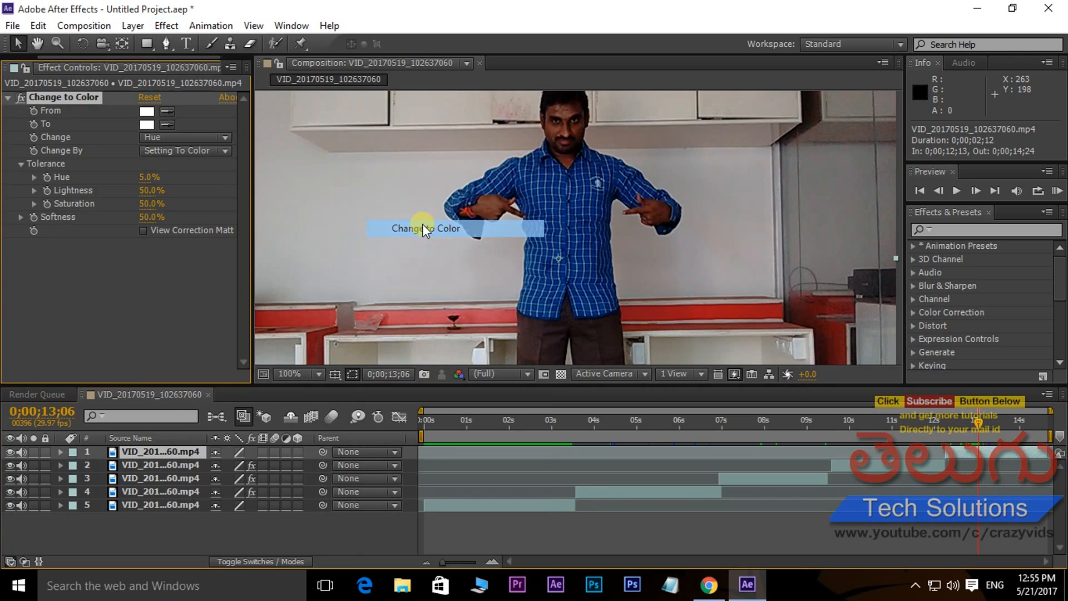
{"action": "left_click_drag", "start_coordinate": [165, 111], "coordinate": [562, 212]}
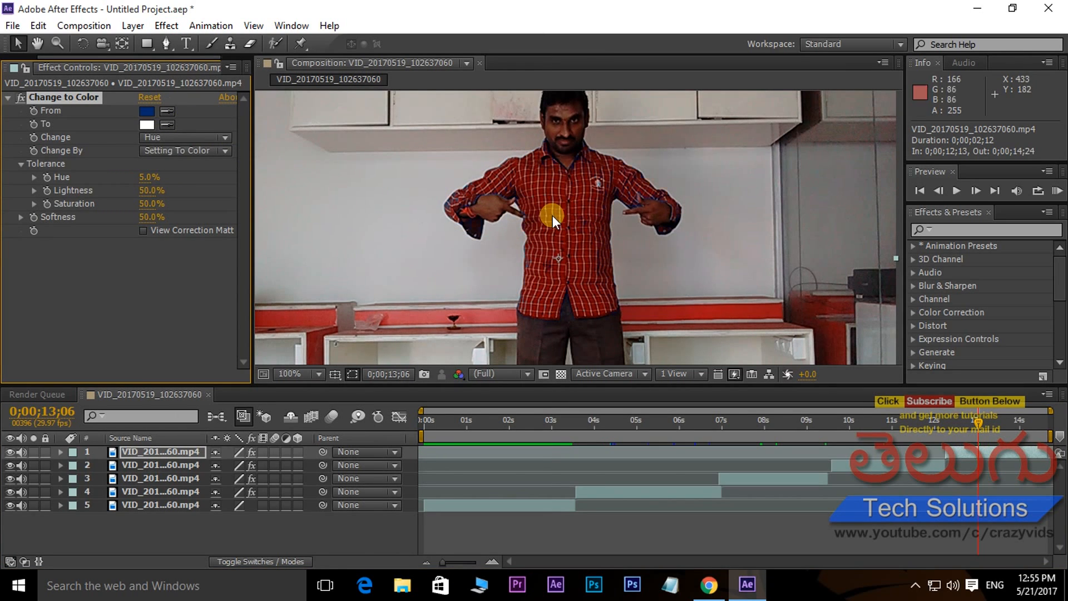
Step: Set layer 1's To colour to red FF0000 and raise the effect's Hue tolerance to 22.5%
{"action": "left_click", "coordinate": [147, 124]}
{"action": "left_click_drag", "start_coordinate": [262, 162], "coordinate": [331, 108]}
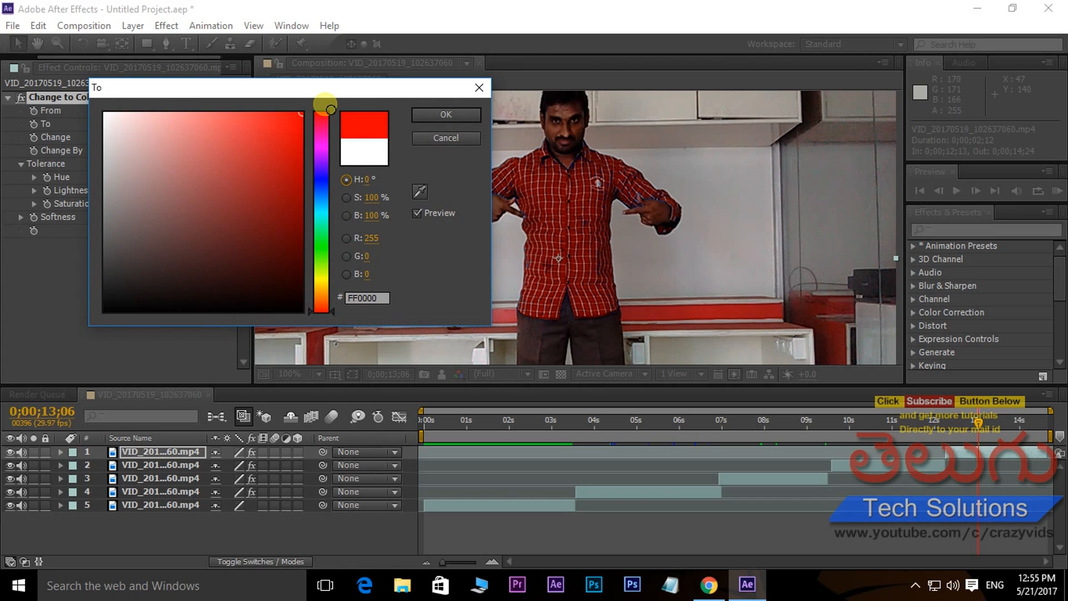
{"action": "left_click", "coordinate": [451, 115]}
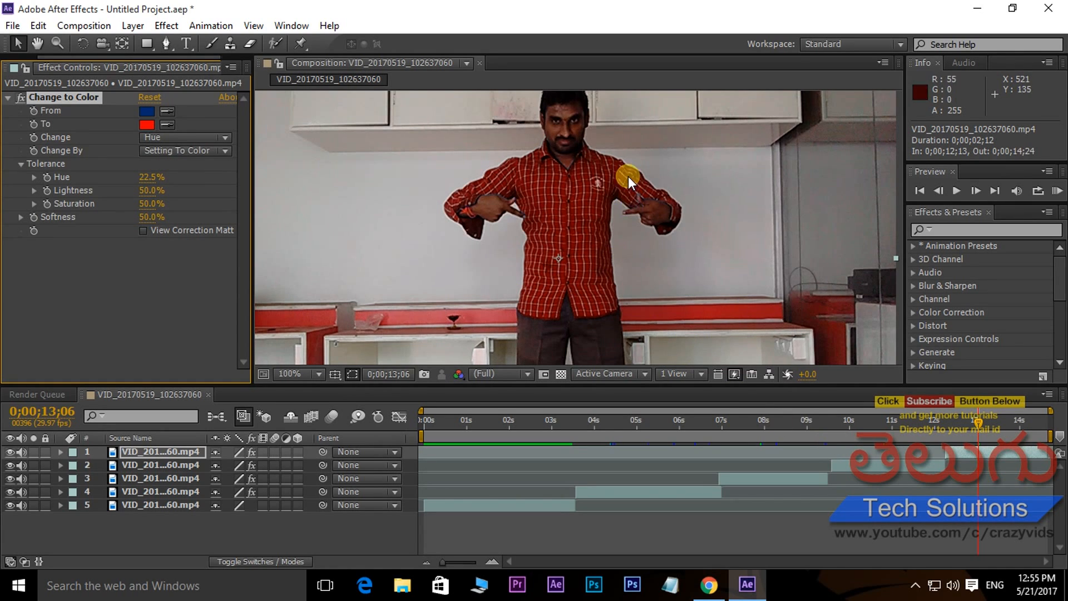
Step: Maximize the Composition view and display the recoloured frame at 100% magnification to inspect the shirt
{"action": "scroll", "coordinate": [629, 176], "scroll_direction": "down", "scroll_amount": 2}
{"action": "left_click_drag", "start_coordinate": [668, 199], "coordinate": [676, 178]}
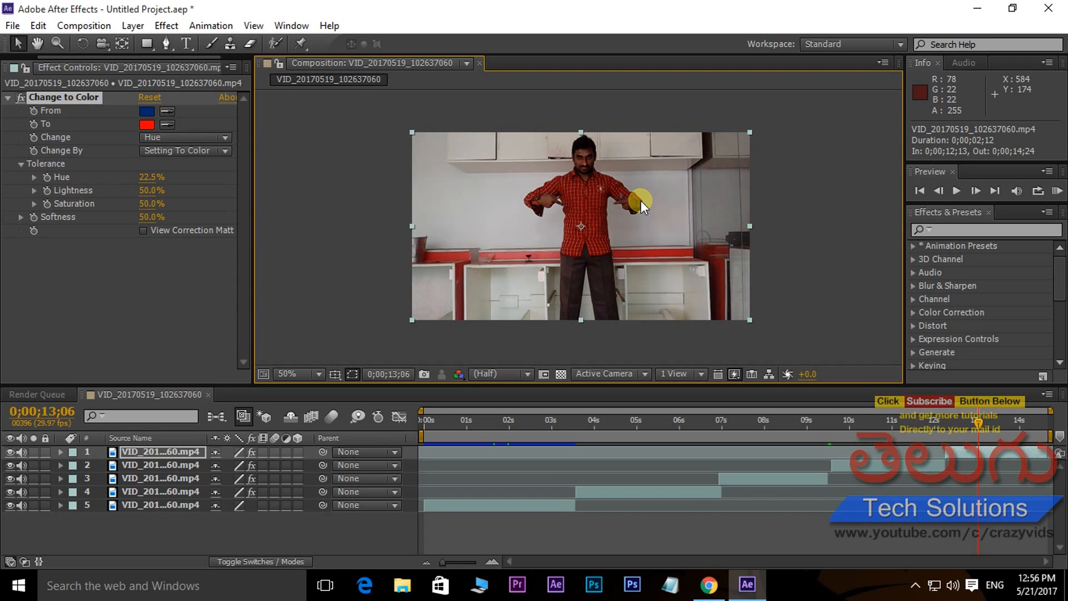
{"action": "key", "text": "grave"}
{"action": "left_click_drag", "start_coordinate": [553, 309], "coordinate": [555, 349]}
{"action": "key", "text": "period"}
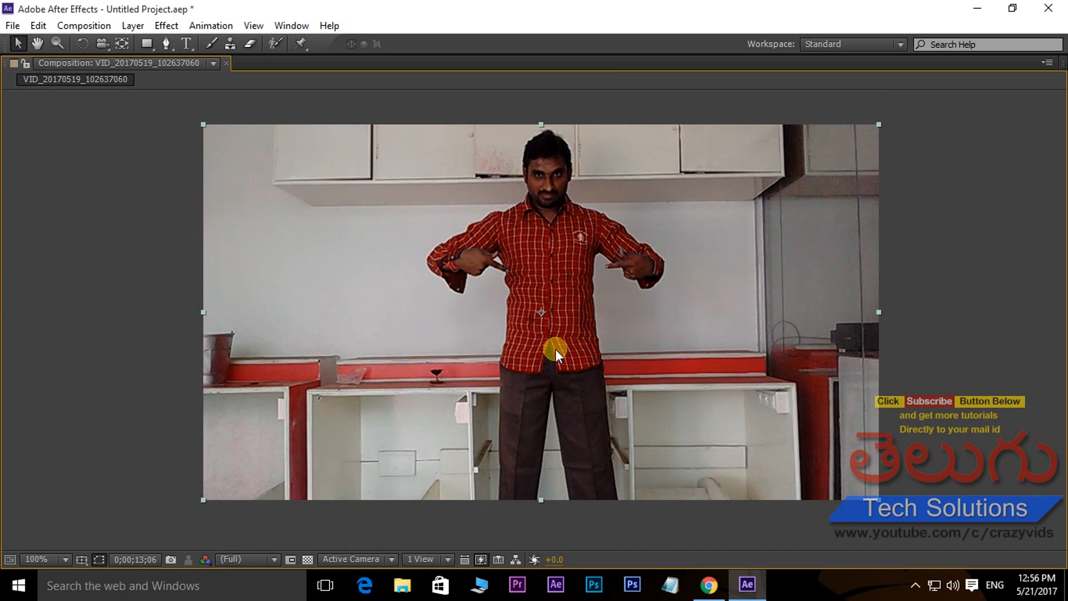